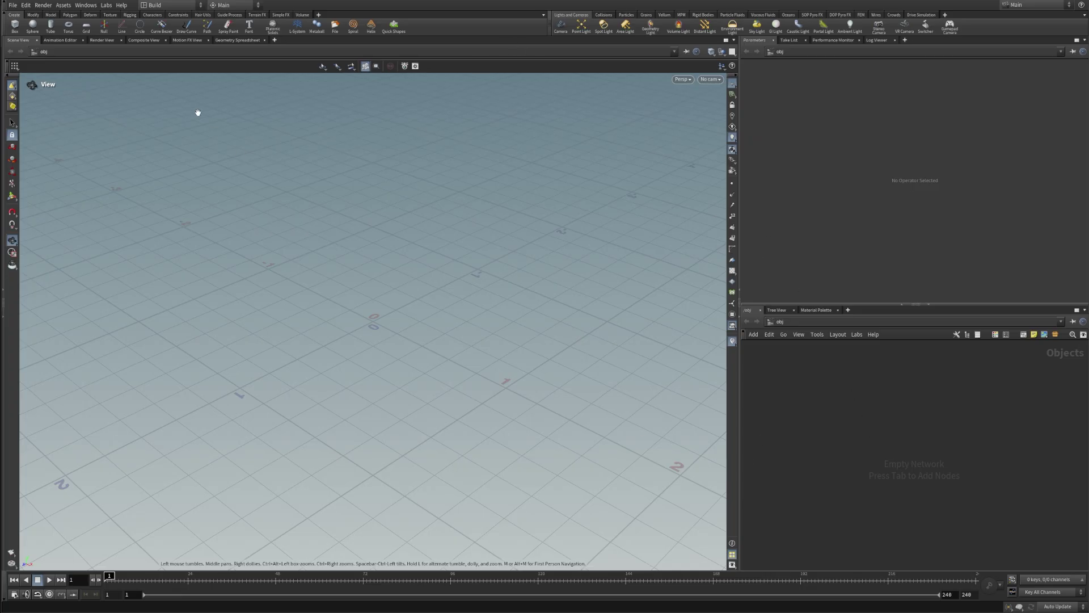
# Open the General User Interface preferences and move the window to the screen centre.
pyautogui.click(26, 7)
pyautogui.moveTo(31, 81)
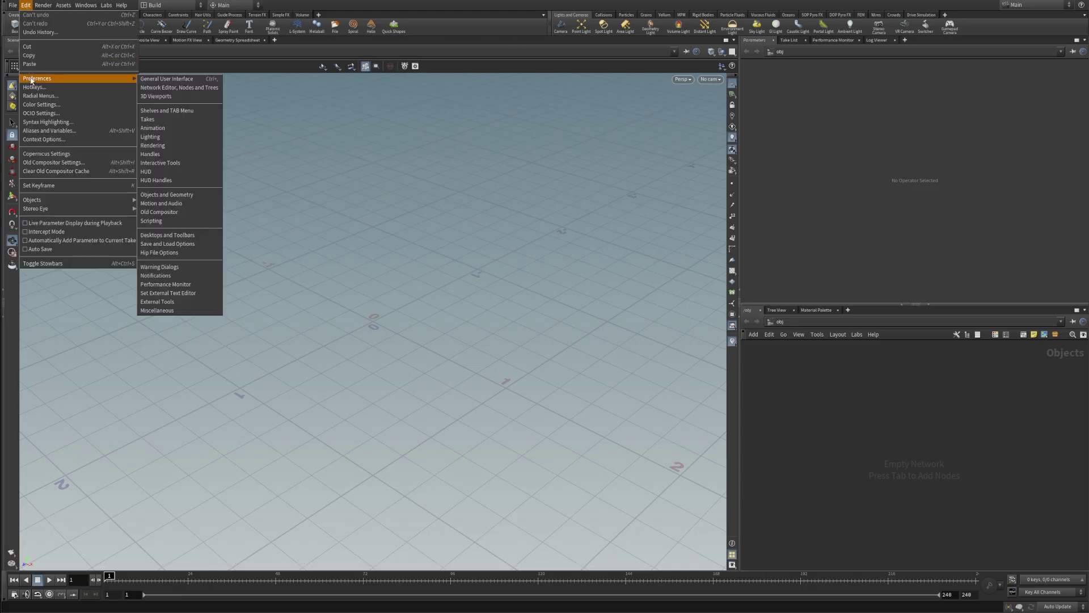
pyautogui.click(159, 79)
pyautogui.moveTo(227, 3); pyautogui.dragTo(389, 166)
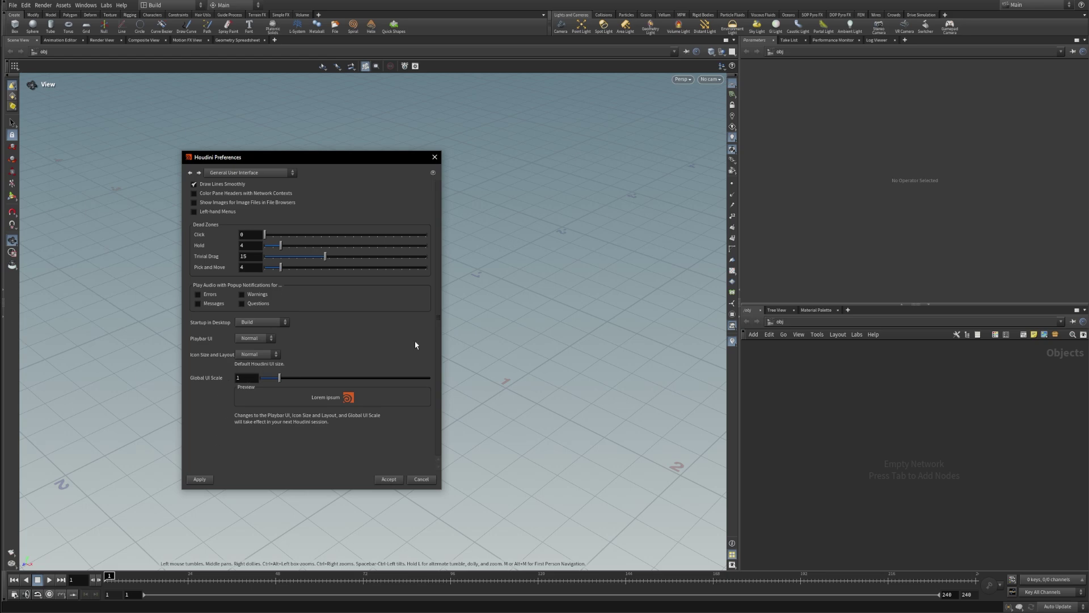
# Set Global UI Scale to 1.25 and accept the preferences.
pyautogui.click(249, 377)
pyautogui.doubleClick(242, 378)
pyautogui.write('5')
pyautogui.press('Return')
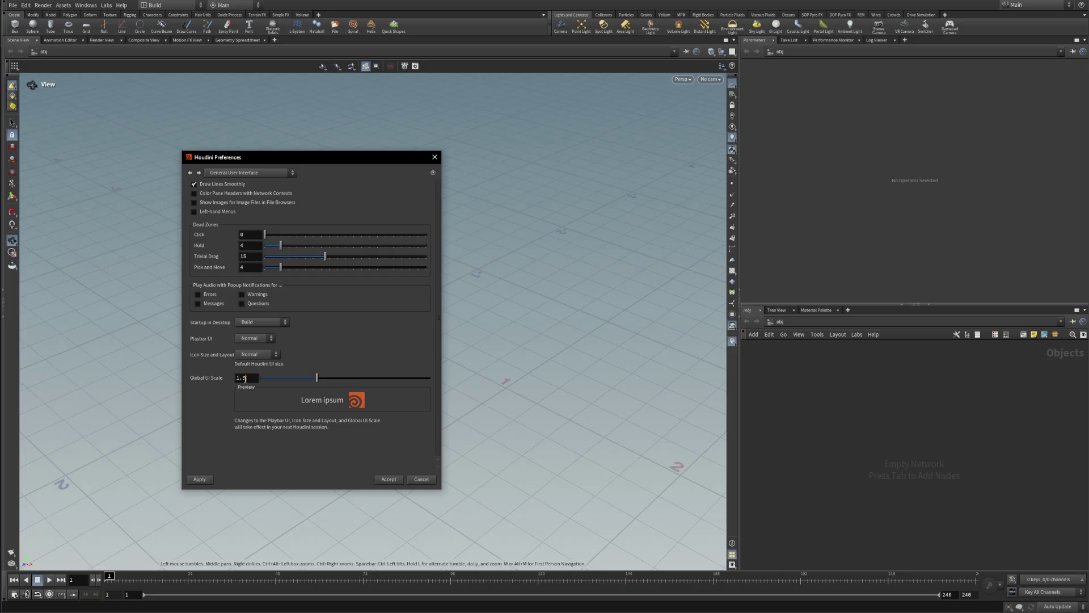
pyautogui.click(244, 378)
pyautogui.write('25')
pyautogui.press('Return')
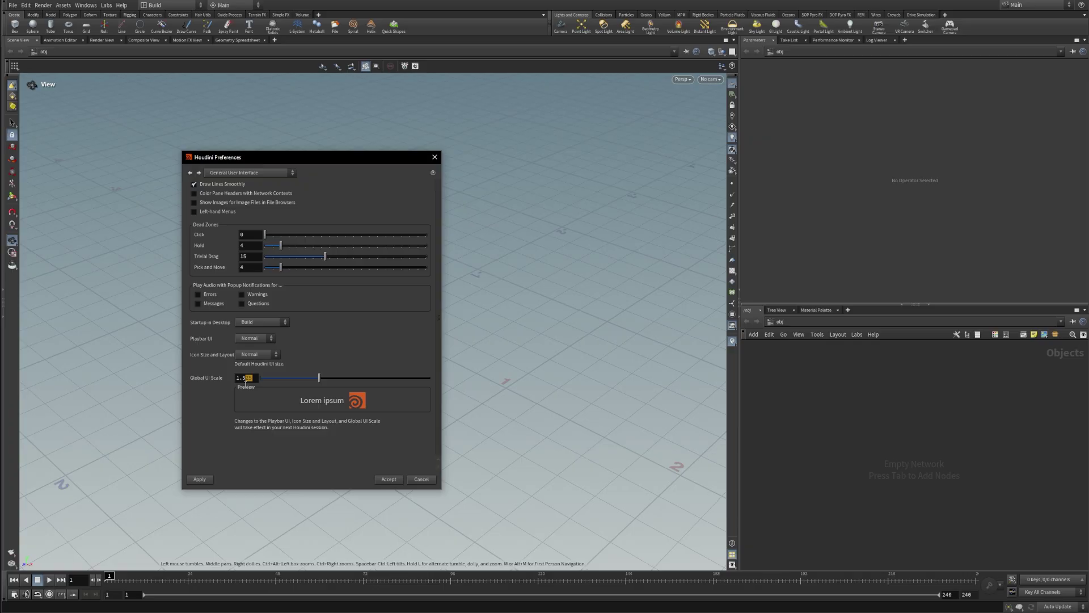
pyautogui.doubleClick(245, 378)
pyautogui.write('1.25')
pyautogui.click(388, 479)
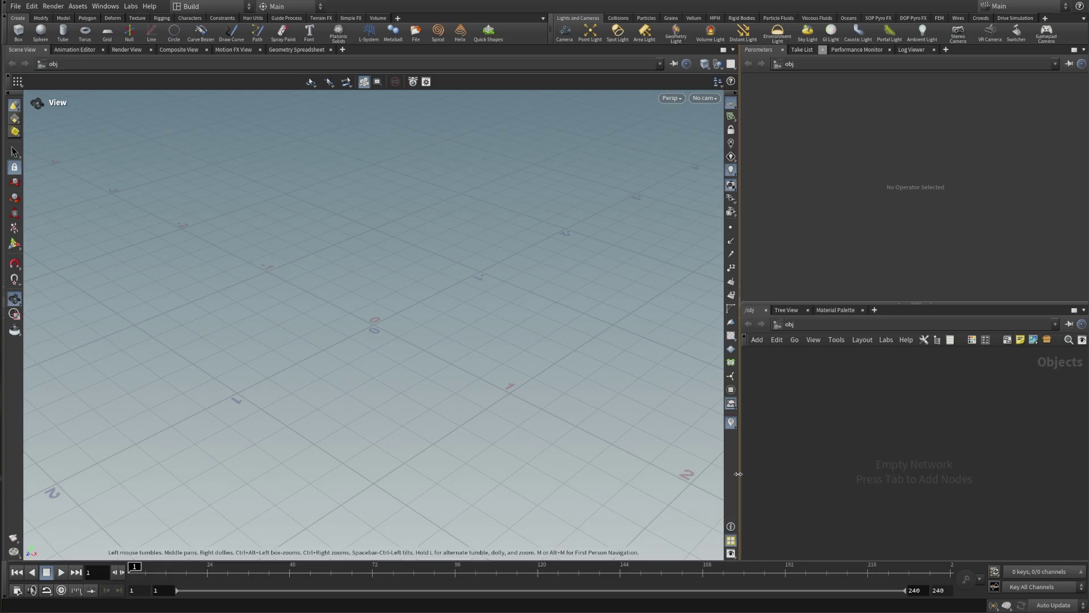
# Drag the viewport divider left to widen the parameter and network panes.
pyautogui.moveTo(740, 476); pyautogui.dragTo(552, 471)
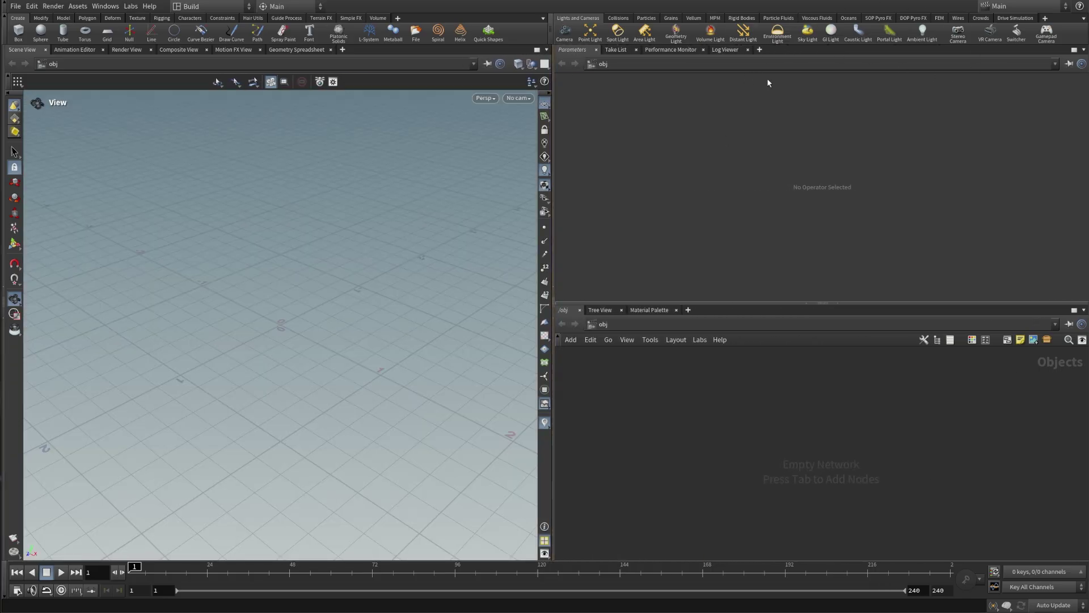
# Place a Thruster Exhaust from the Pyro FX shelf into the viewport.
pyautogui.click(879, 20)
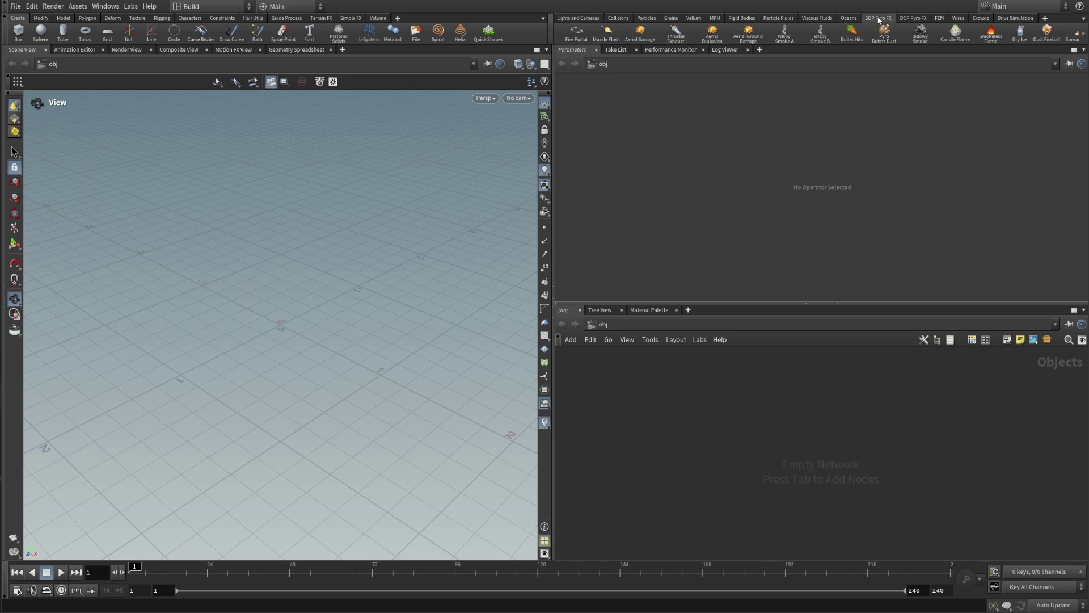
pyautogui.click(676, 35)
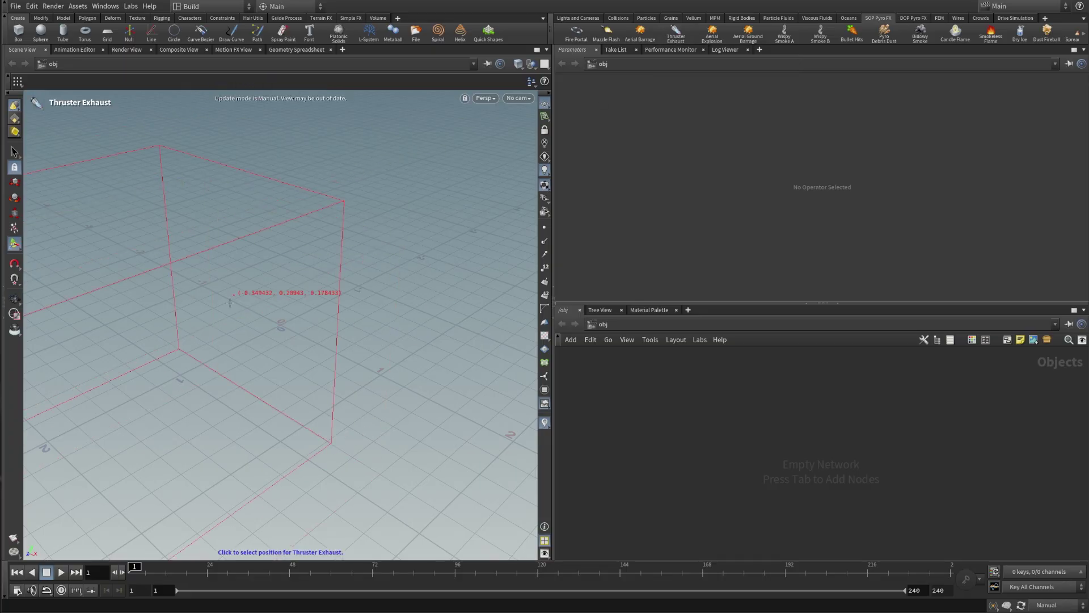
pyautogui.click(264, 302)
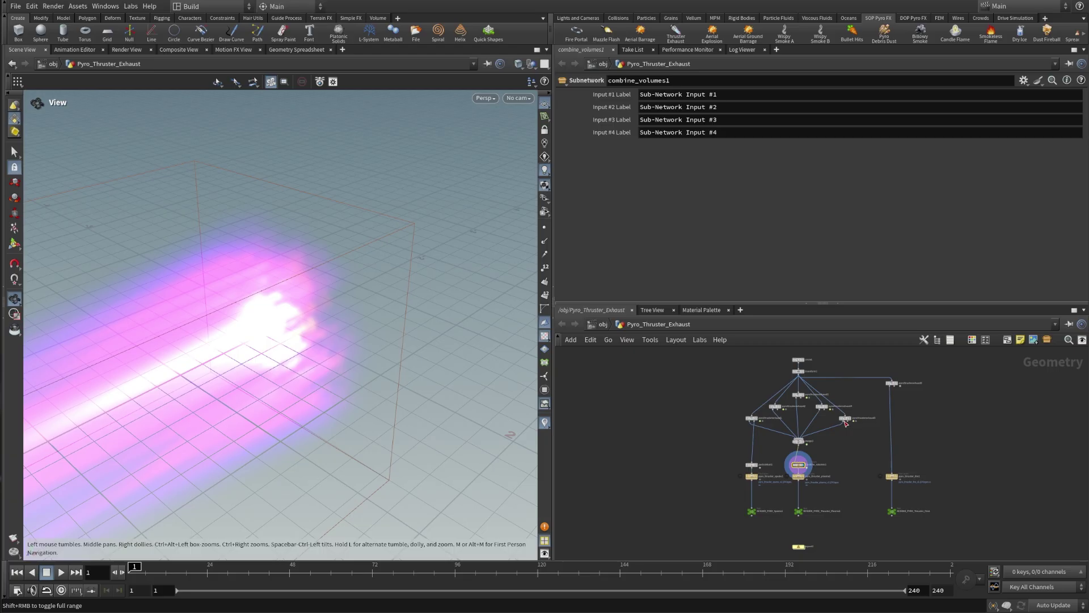
# Select pyrothrusterexhaust1, browse its parameters, then collapse the parameter pane.
pyautogui.scroll(3, 759, 410)
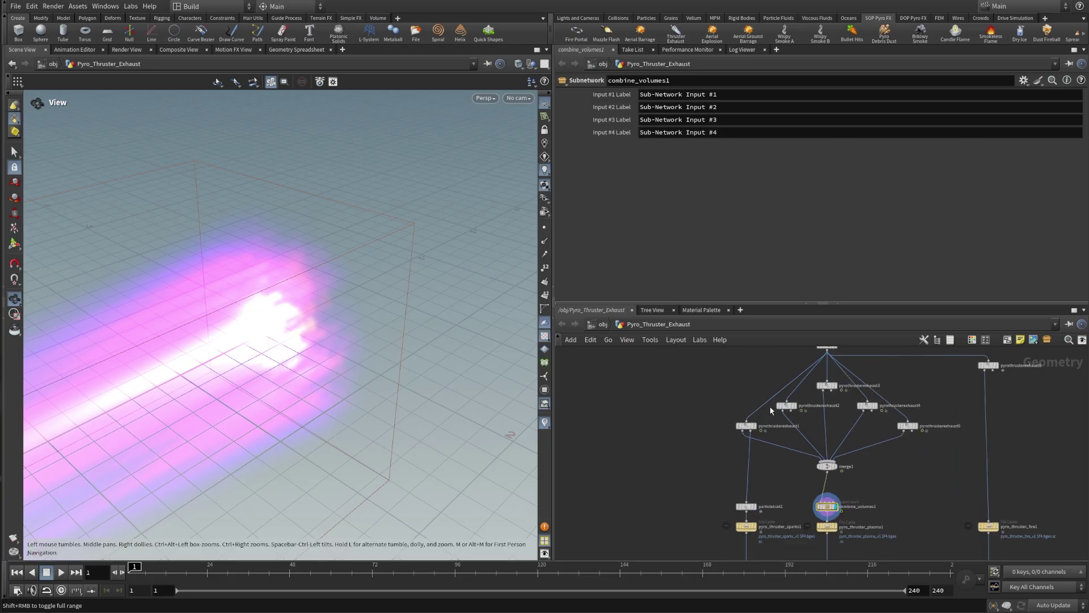
pyautogui.moveTo(739, 406); pyautogui.dragTo(698, 450, button='middle')
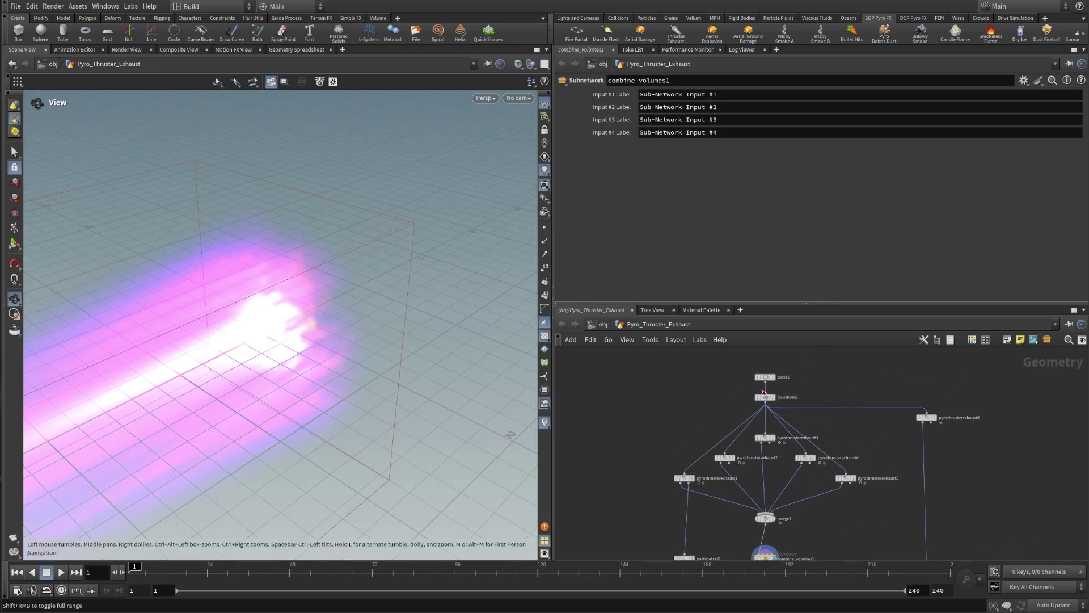
pyautogui.moveTo(657, 445); pyautogui.dragTo(696, 505)
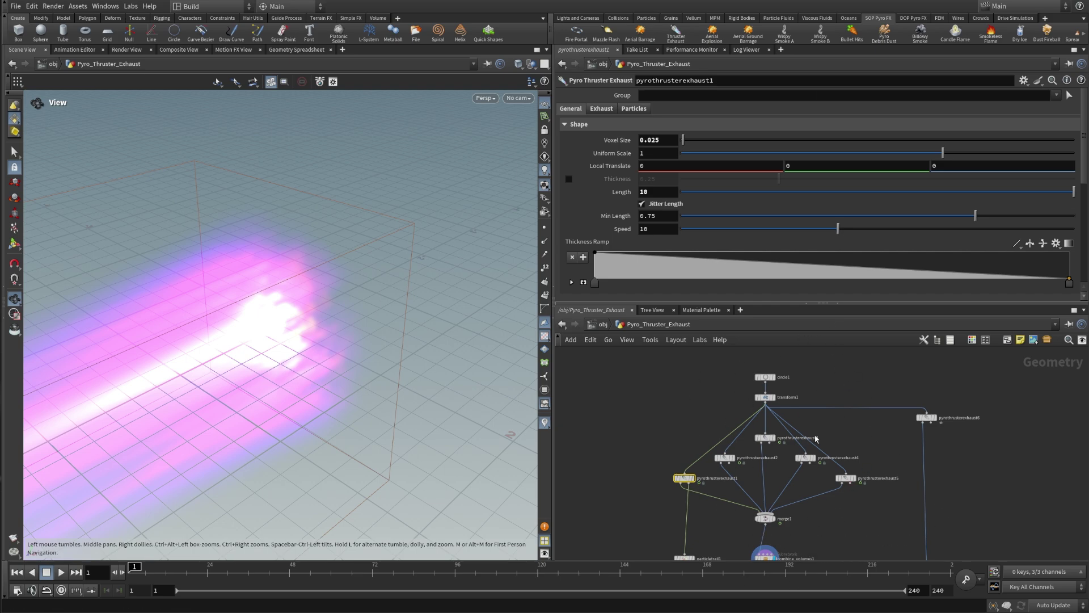
pyautogui.moveTo(1083, 157); pyautogui.dragTo(1079, 282)
pyautogui.scroll(-2, 681, 127)
pyautogui.scroll(3, 1079, 282)
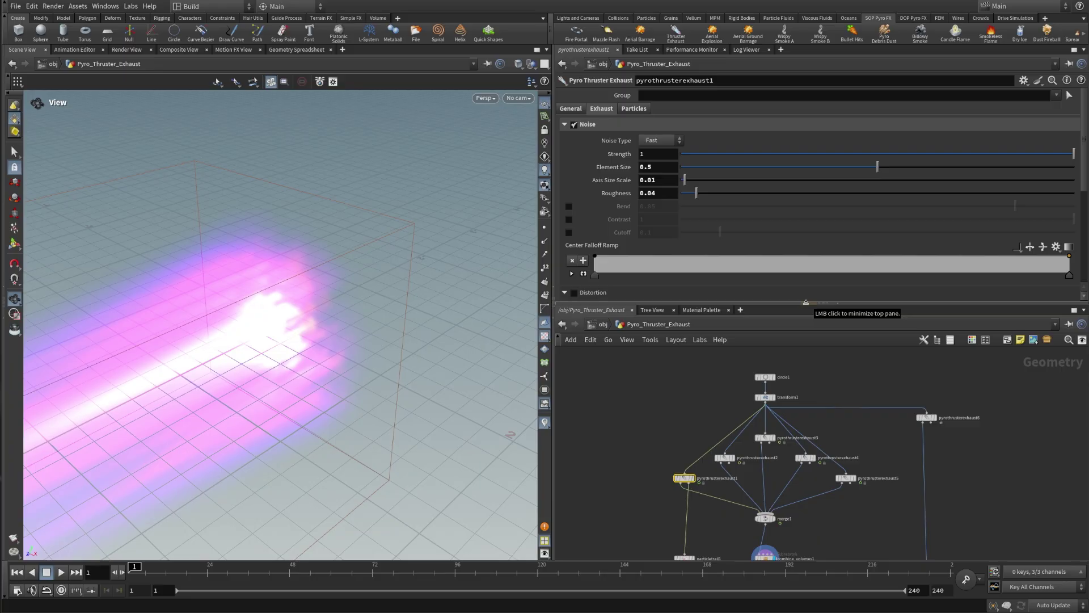
pyautogui.click(806, 303)
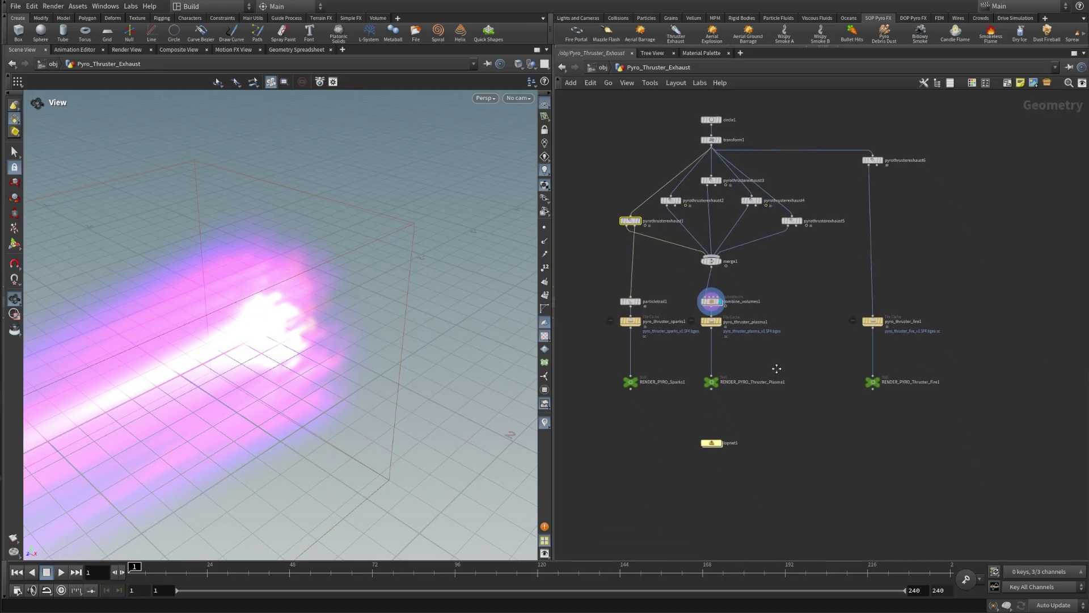
# Float pyrothrusterexhaust1's parameters in the network editor, resize the panel, and hide the shelves.
pyautogui.moveTo(776, 369); pyautogui.dragTo(728, 381, button='middle')
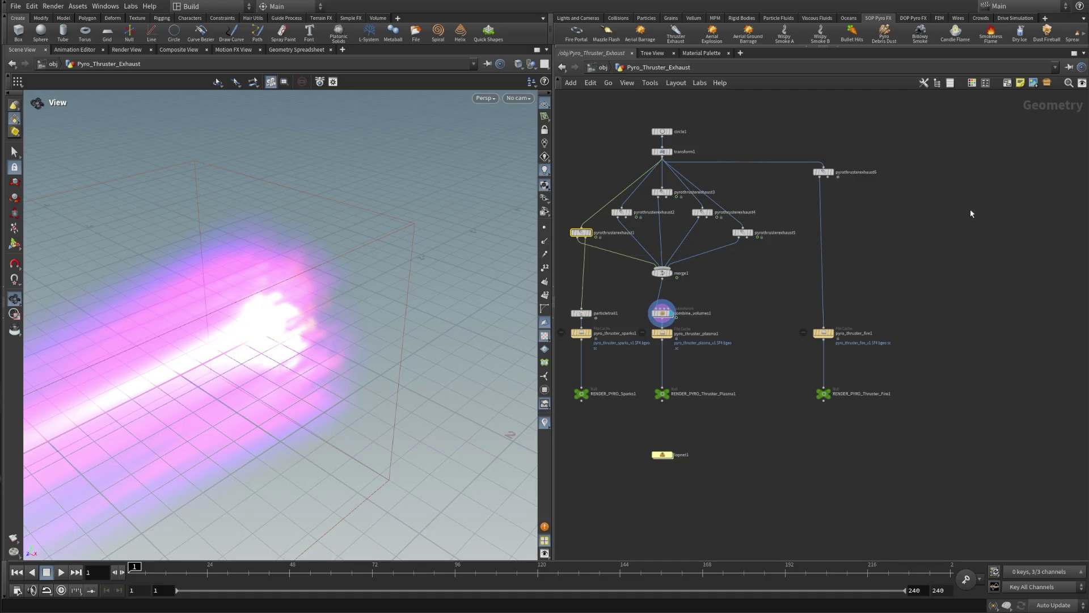
pyautogui.press('p')
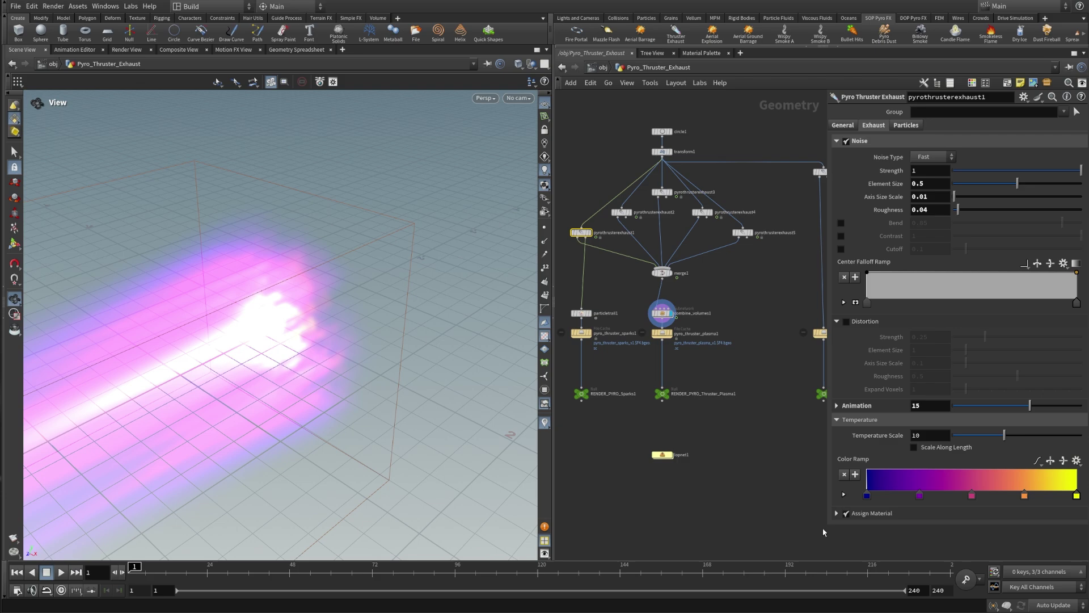
pyautogui.moveTo(825, 531); pyautogui.dragTo(899, 270)
pyautogui.scroll(-2, 829, 366)
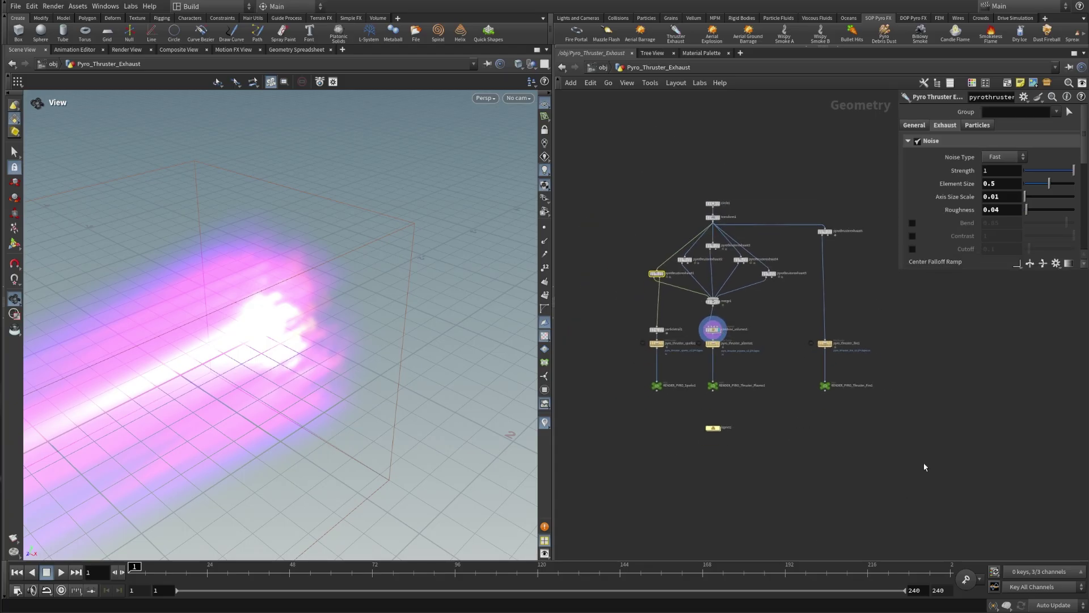
pyautogui.moveTo(925, 467); pyautogui.dragTo(890, 395, button='middle')
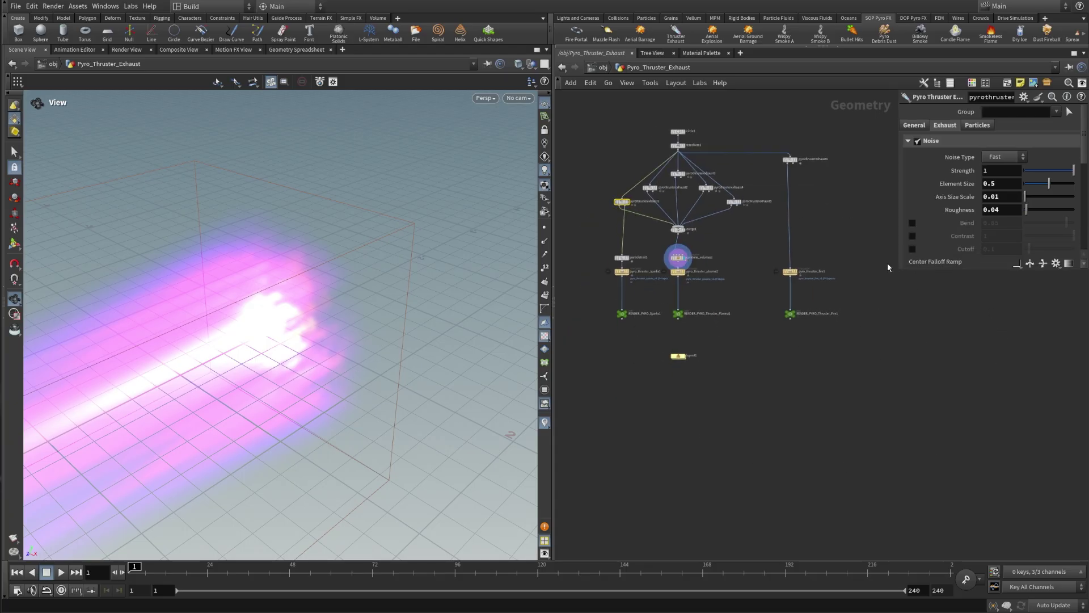
pyautogui.scroll(1, 686, 255)
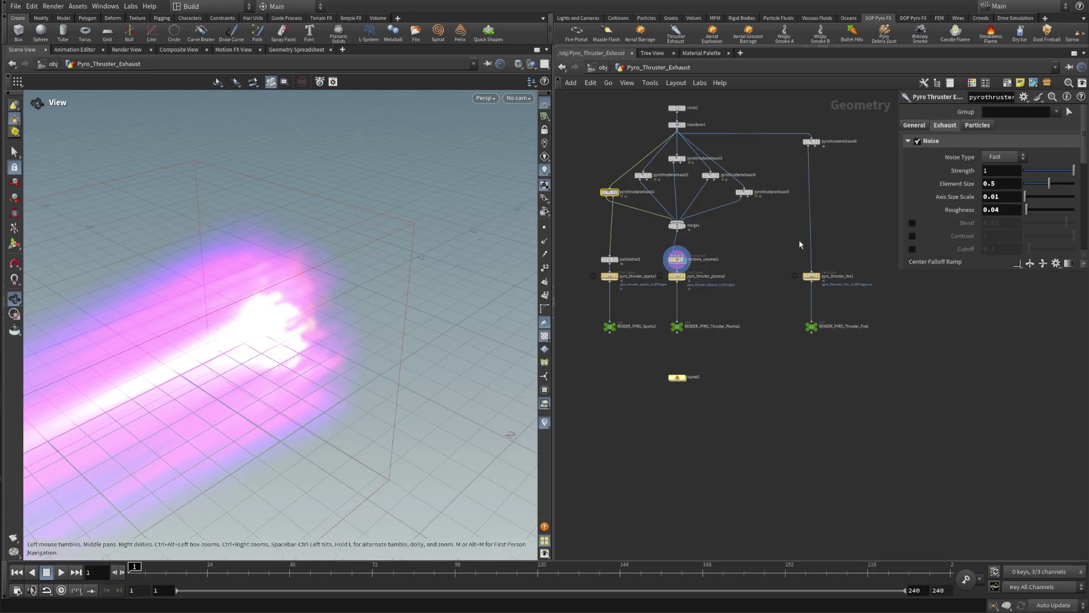
pyautogui.moveTo(895, 268); pyautogui.dragTo(892, 356)
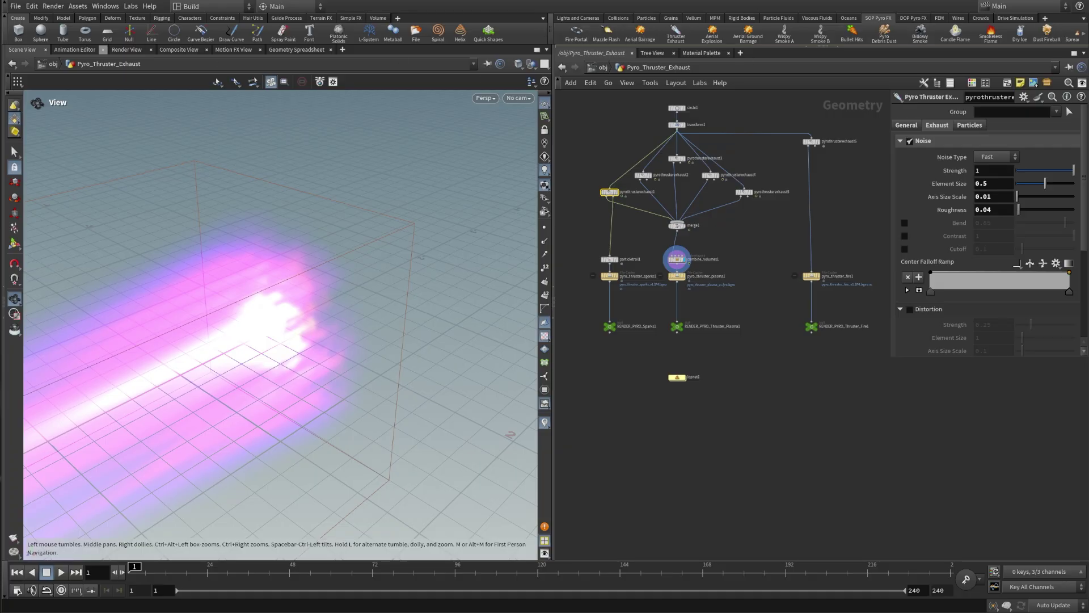
pyautogui.click(5, 30)
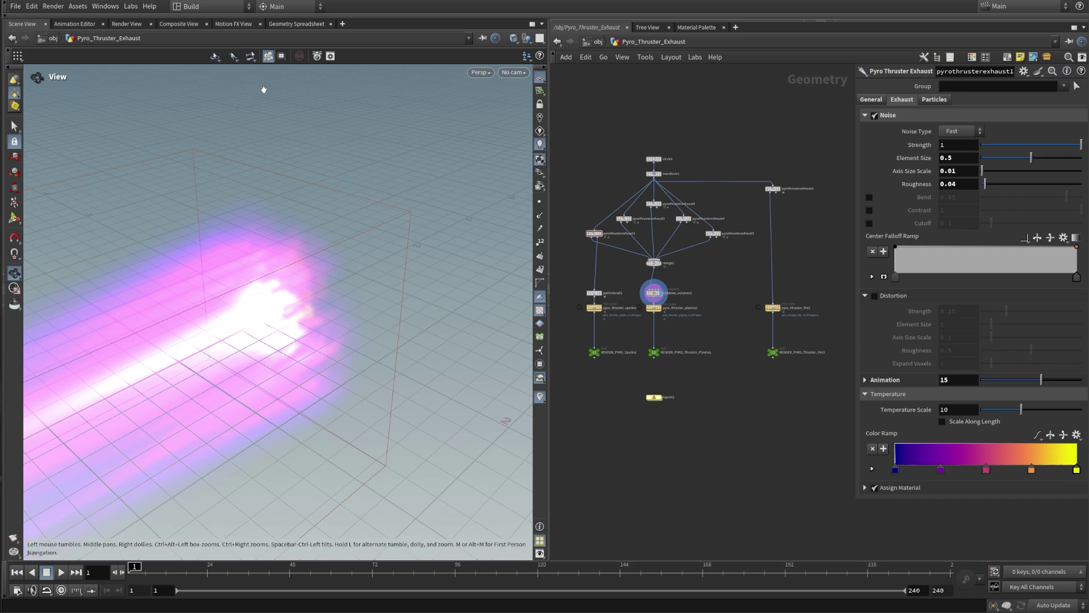
# Switch to the Solaris desktop, load the material lookdev shader ball, and expand World.
pyautogui.click(200, 9)
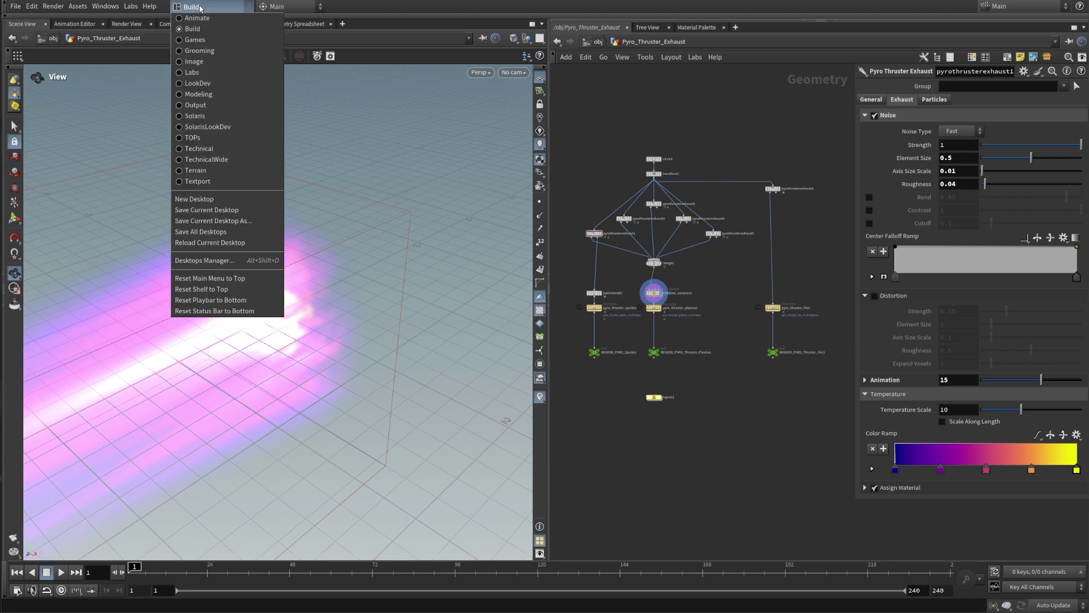
pyautogui.click(216, 118)
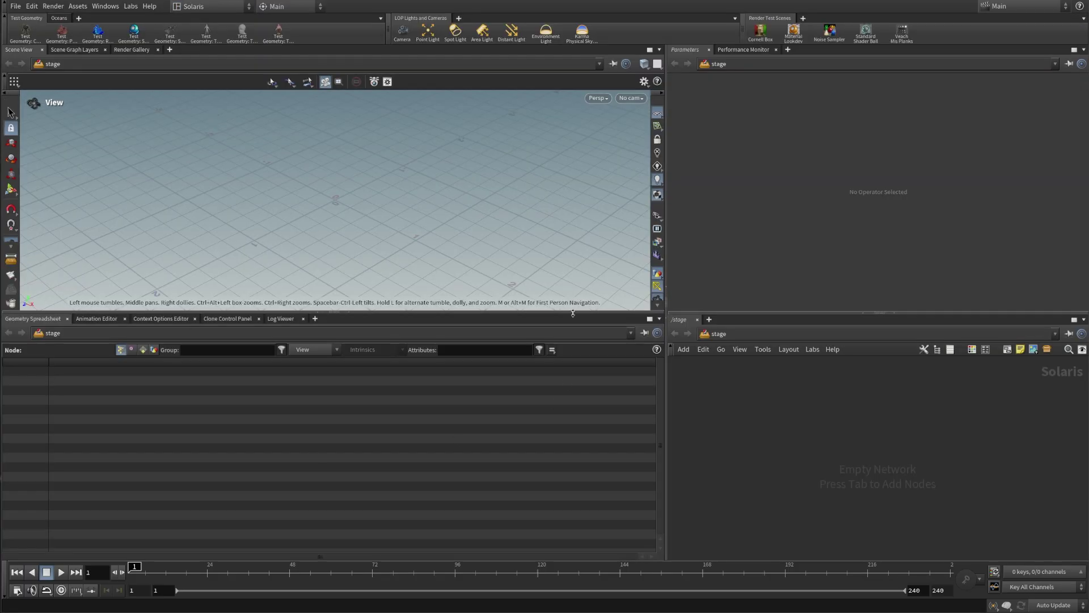
pyautogui.click(798, 35)
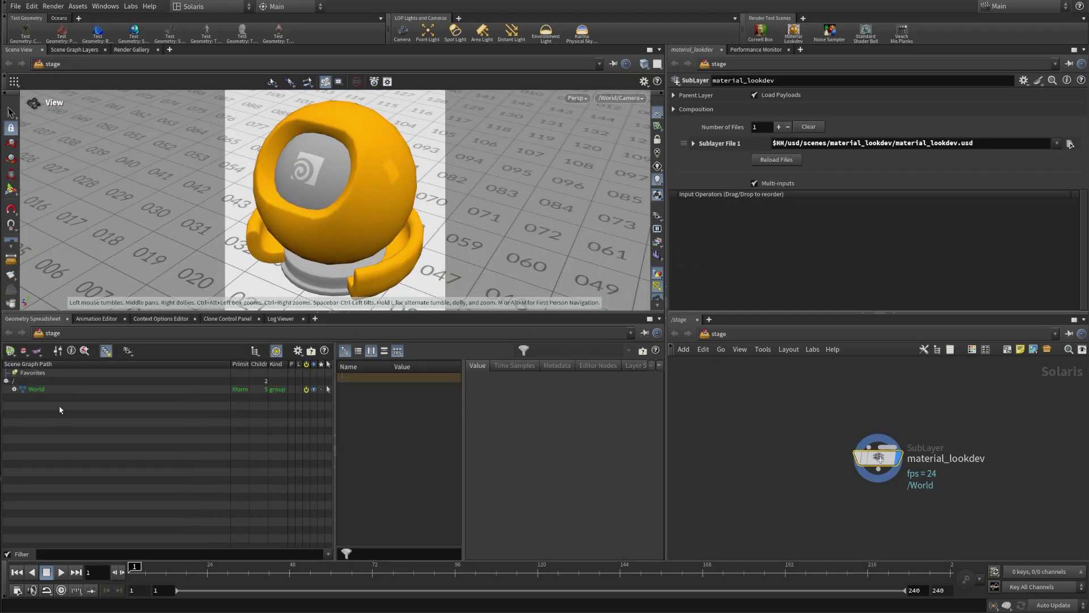
pyautogui.click(14, 389)
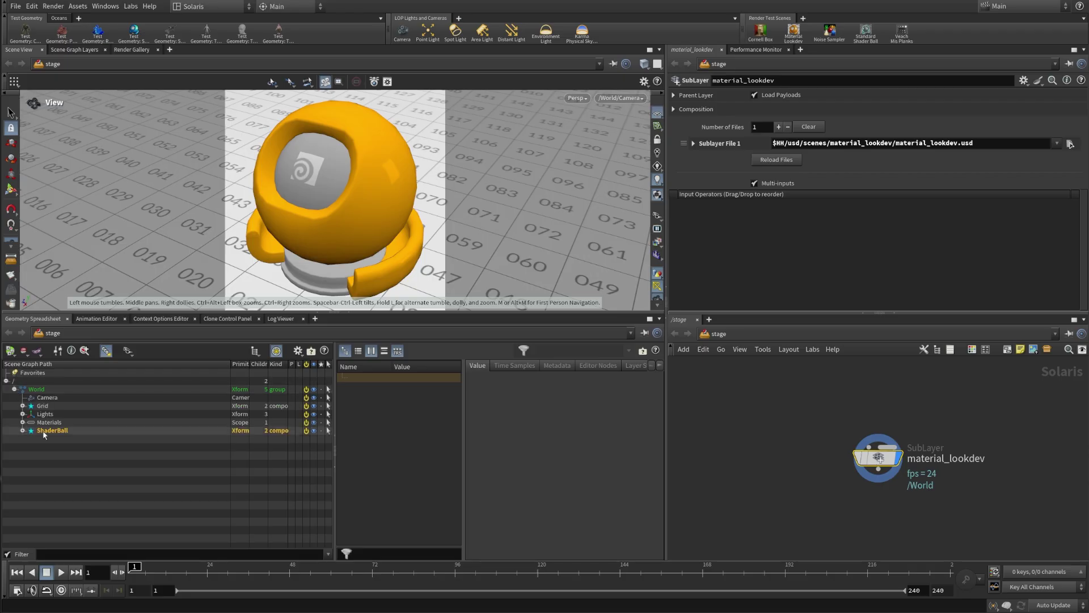
# Preview the viewport with Karma XPU, then return to Houdini VK.
pyautogui.click(581, 99)
pyautogui.click(590, 159)
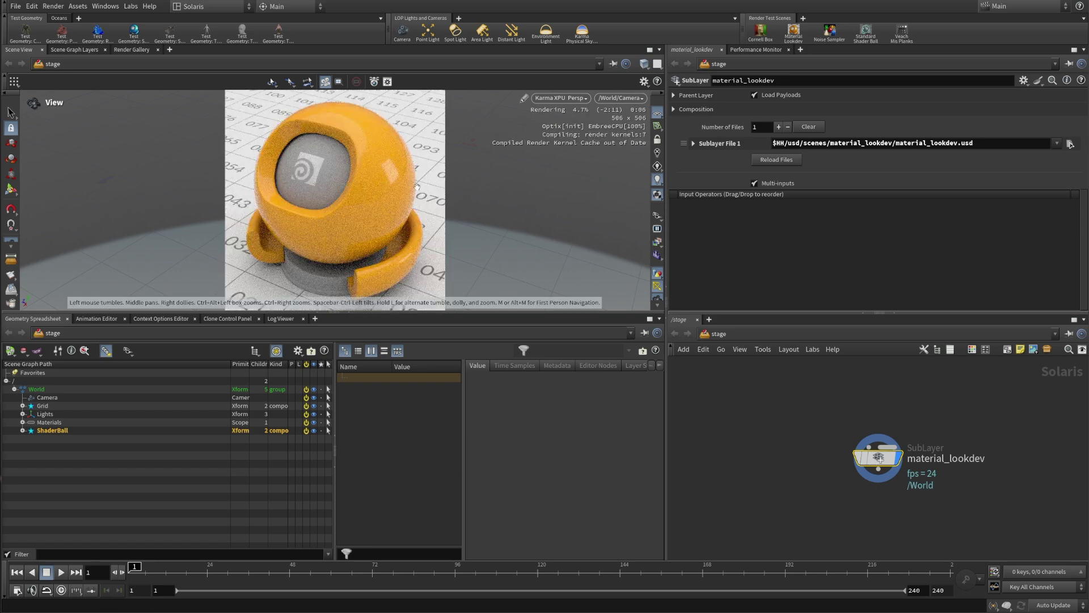
pyautogui.click(583, 99)
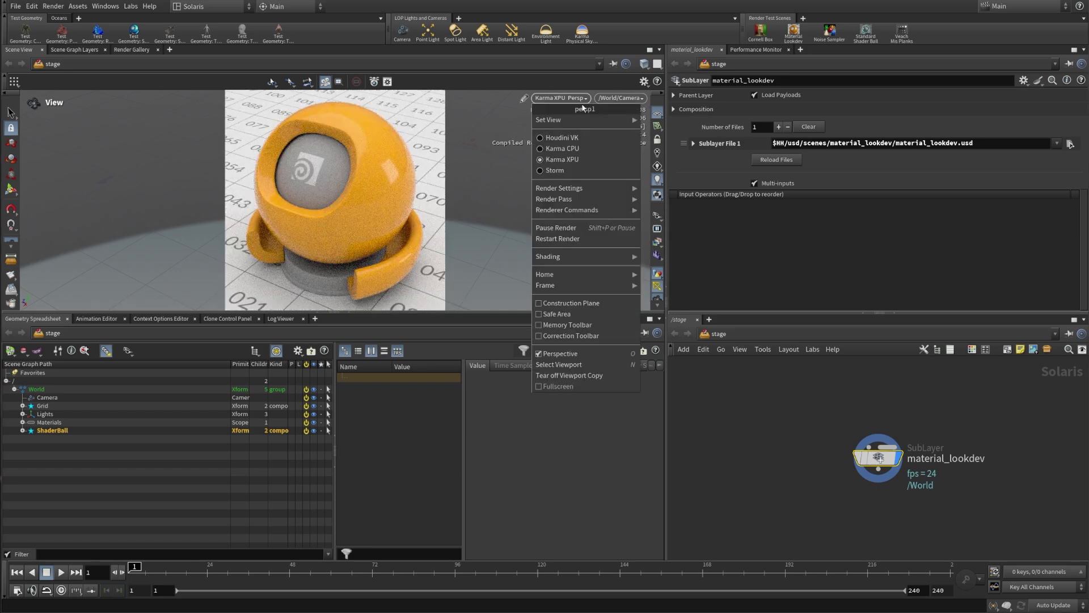
pyautogui.click(559, 142)
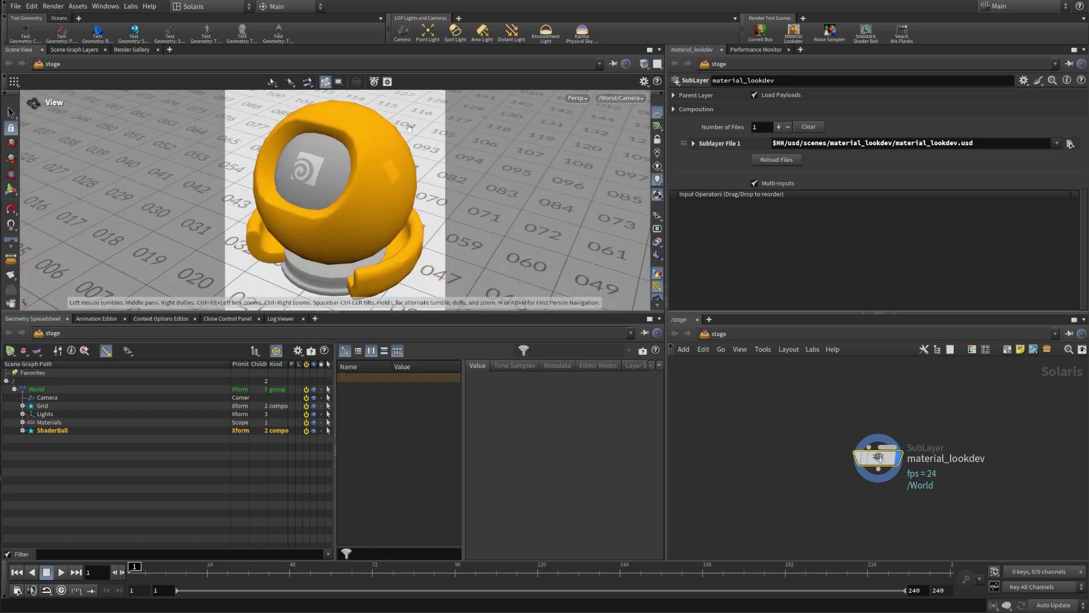
# Switch to the Animate desktop, heighten the animation editor, and show the desktop list.
pyautogui.click(238, 11)
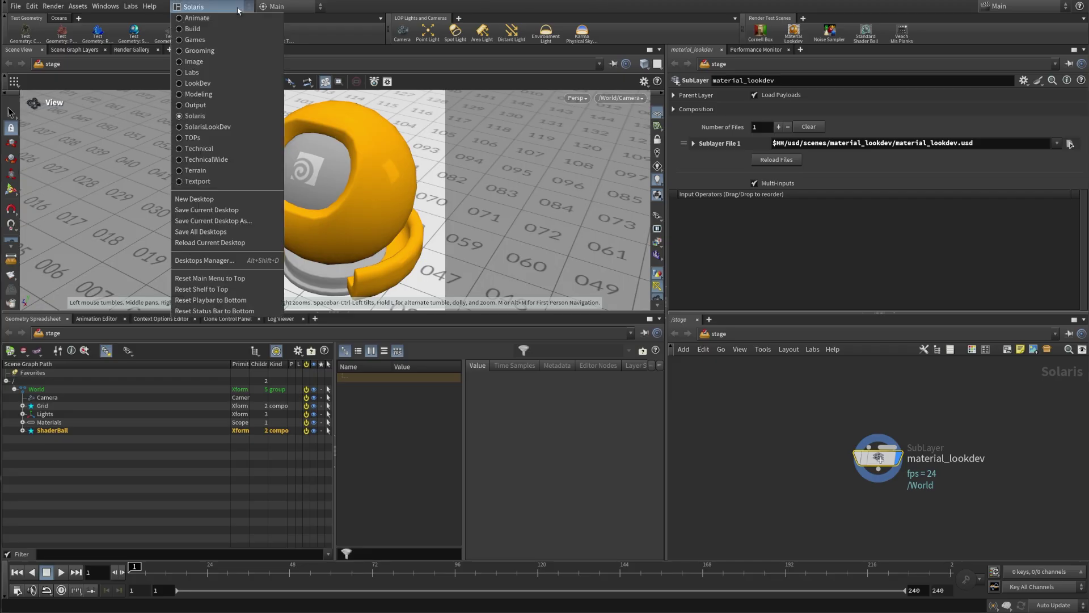
pyautogui.click(220, 24)
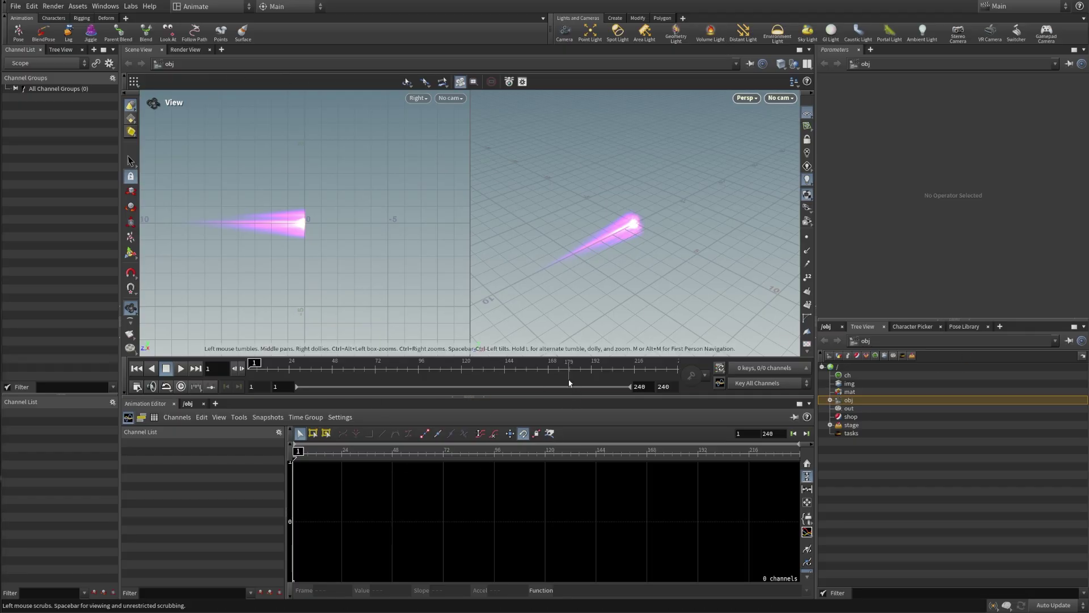
pyautogui.moveTo(561, 396); pyautogui.dragTo(562, 360)
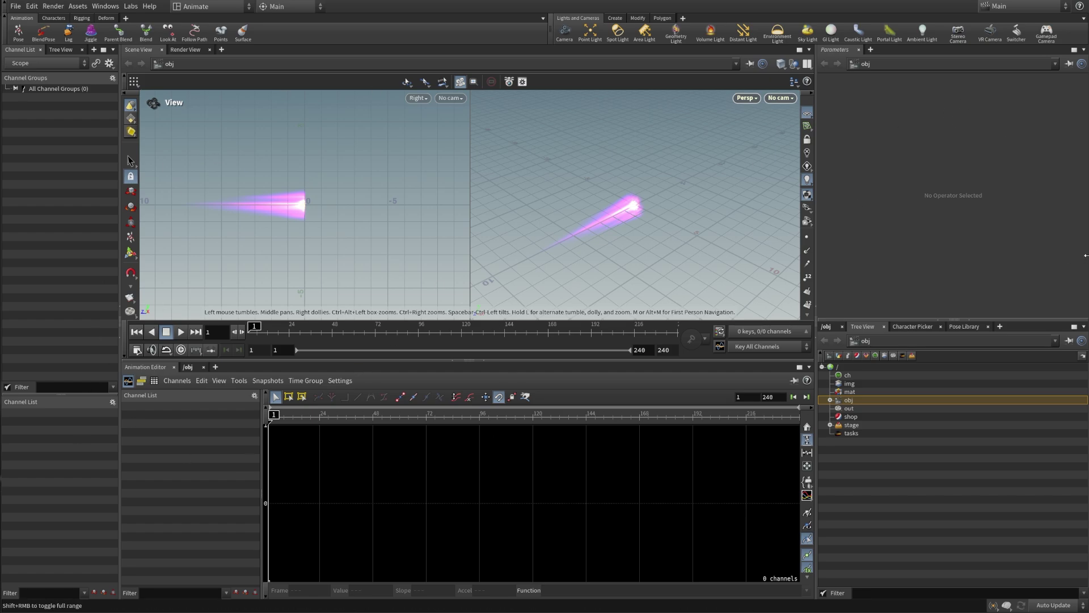
pyautogui.click(219, 8)
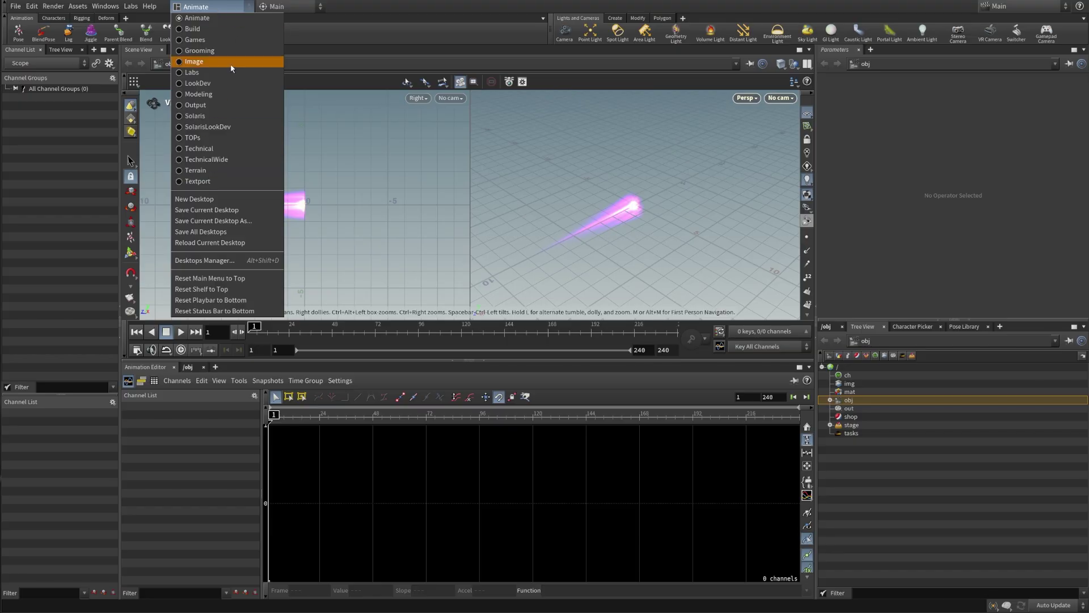
# Switch to TechnicalWide, widen the network editor, and collapse the shelf and Tree View panes.
pyautogui.click(232, 160)
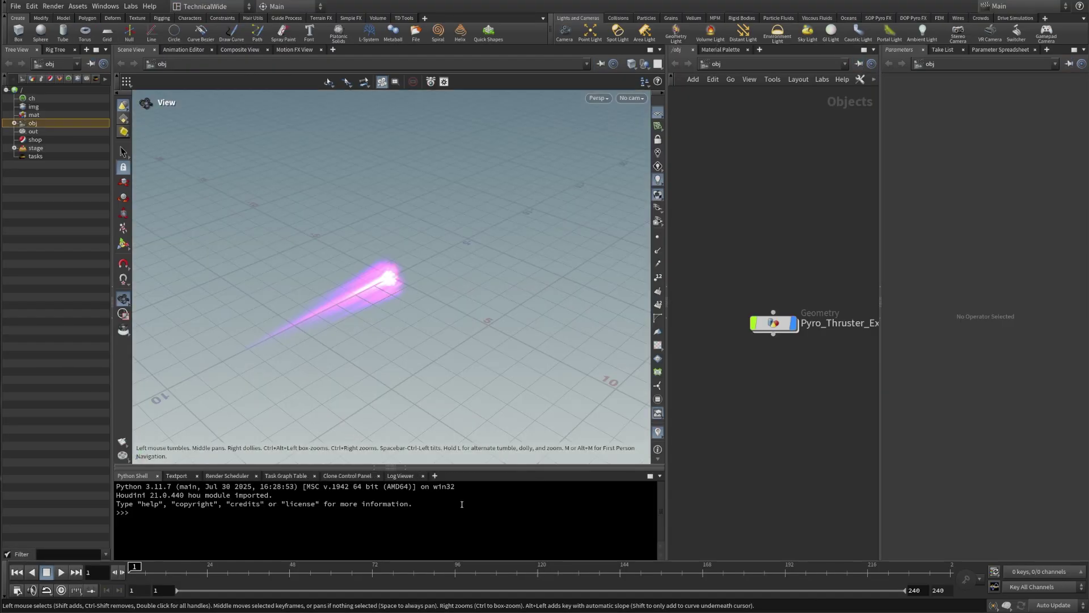
pyautogui.moveTo(665, 502); pyautogui.dragTo(637, 500)
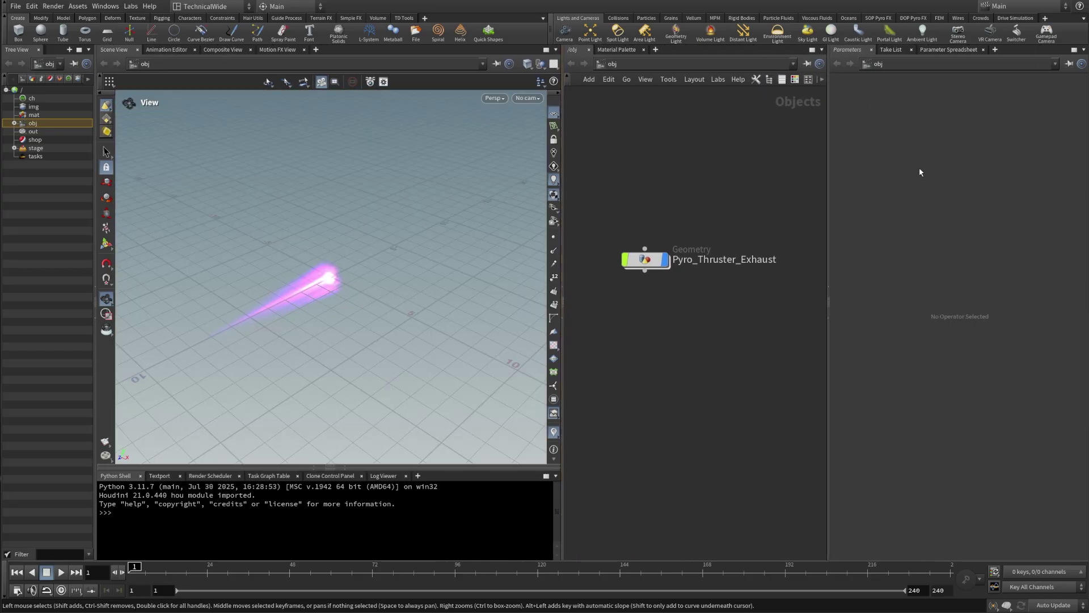
pyautogui.moveTo(788, 182); pyautogui.dragTo(624, 342)
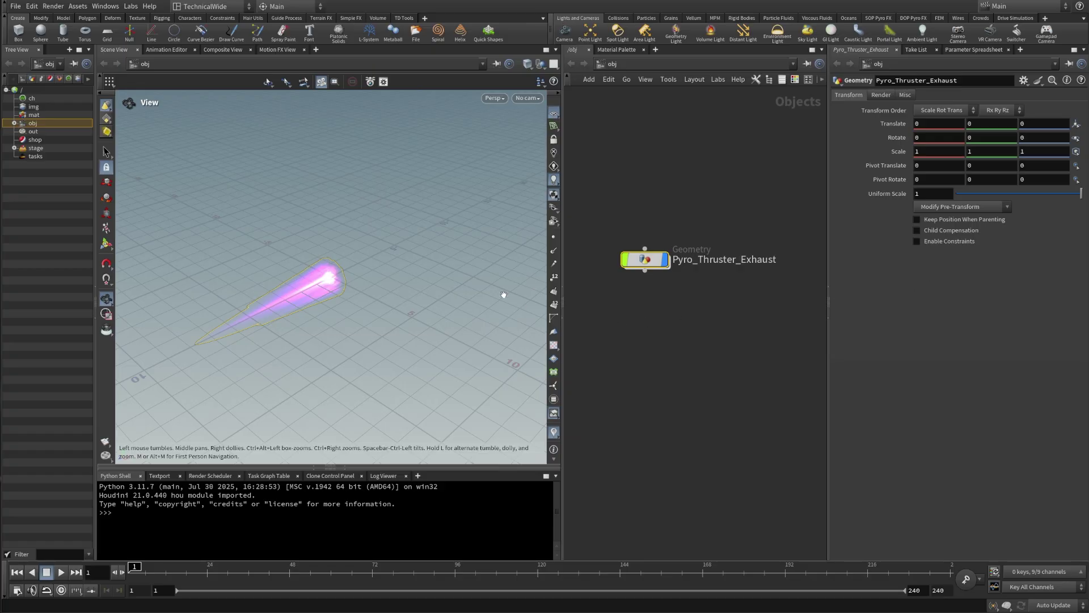
pyautogui.click(649, 388)
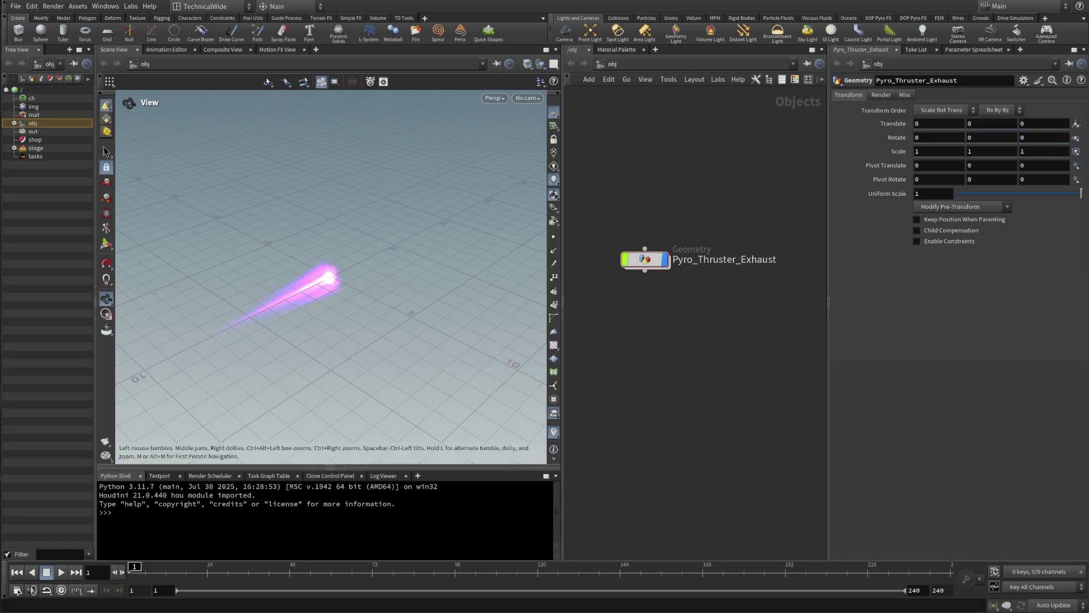
pyautogui.click(3, 33)
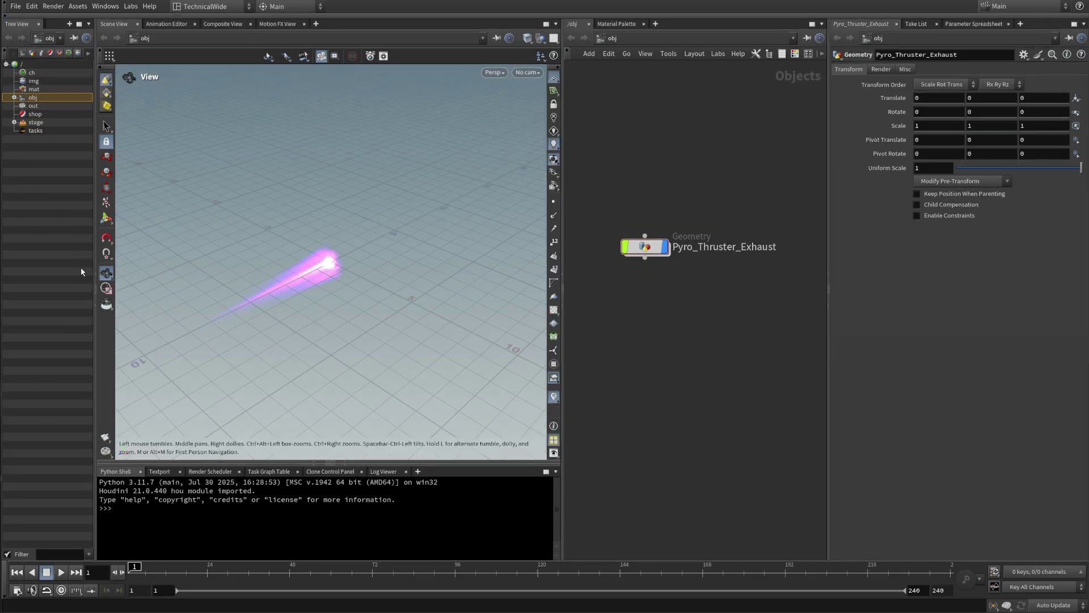
pyautogui.click(92, 281)
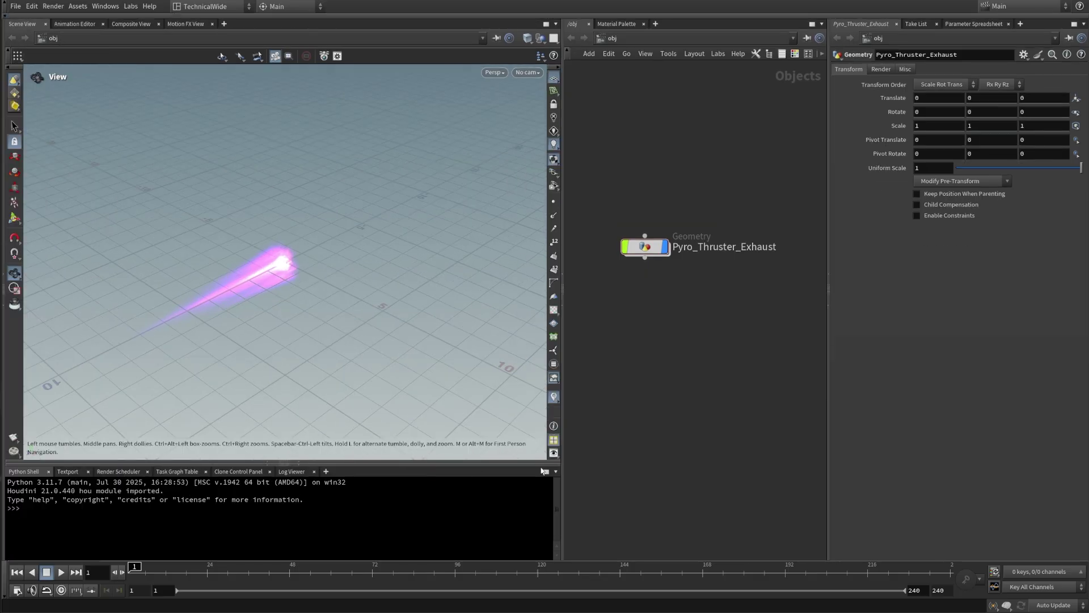
# Enter Pyro_Thruster_Exhaust, select particletrail1, and restore the Geometry Spreadsheet pane.
pyautogui.doubleClick(647, 247)
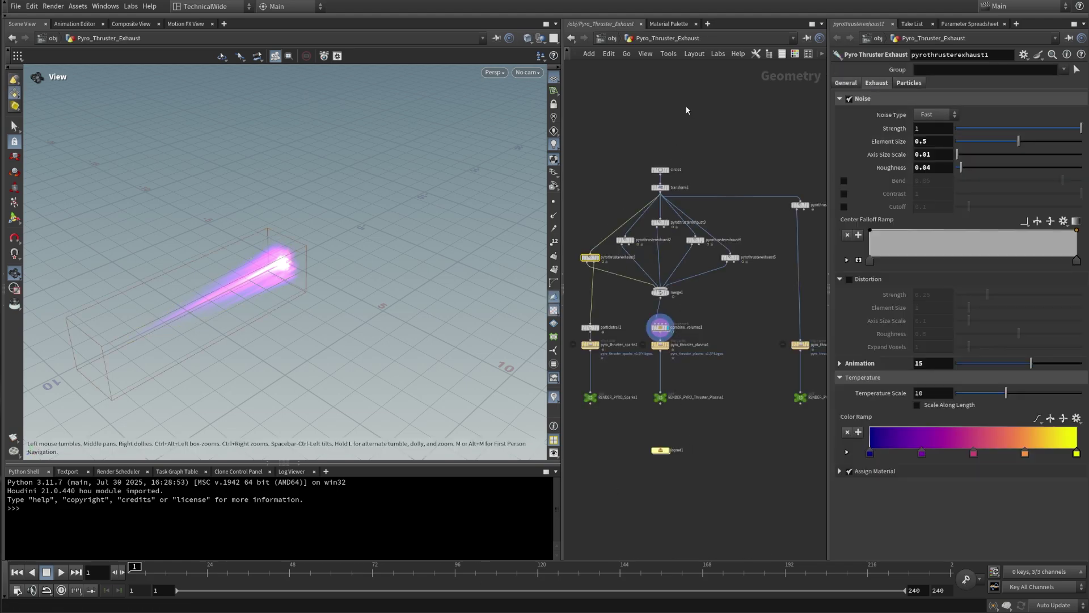
pyautogui.moveTo(739, 293); pyautogui.dragTo(763, 279, button='middle')
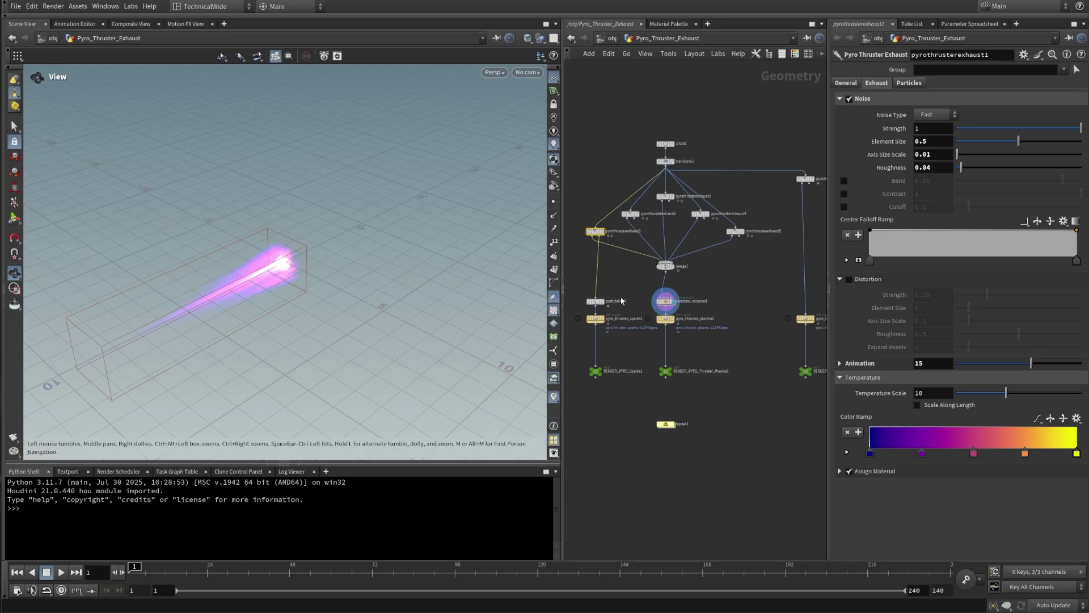
pyautogui.click(595, 301)
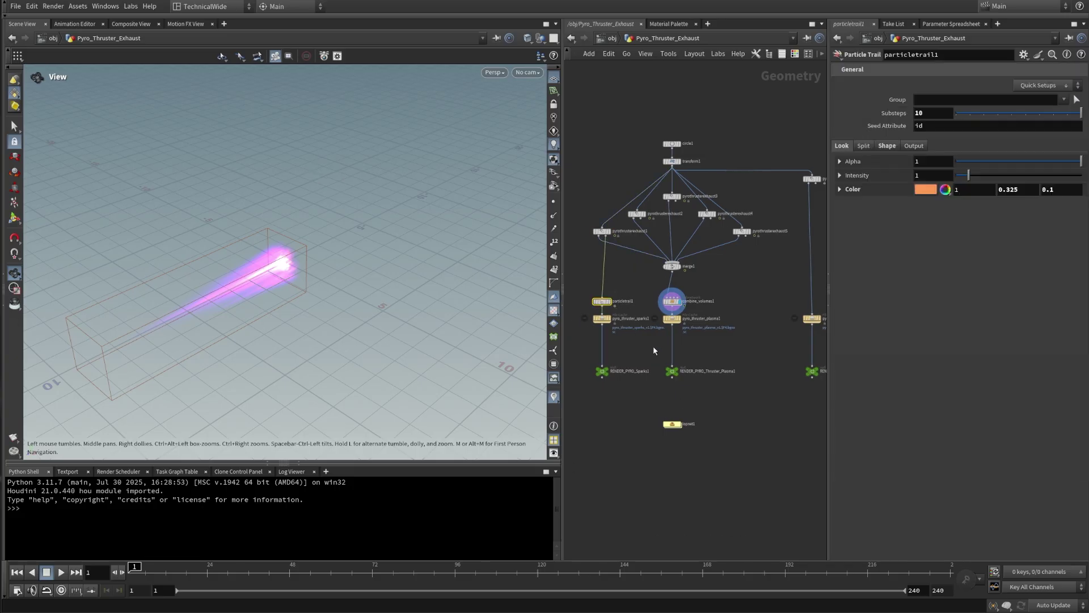
pyautogui.click(272, 460)
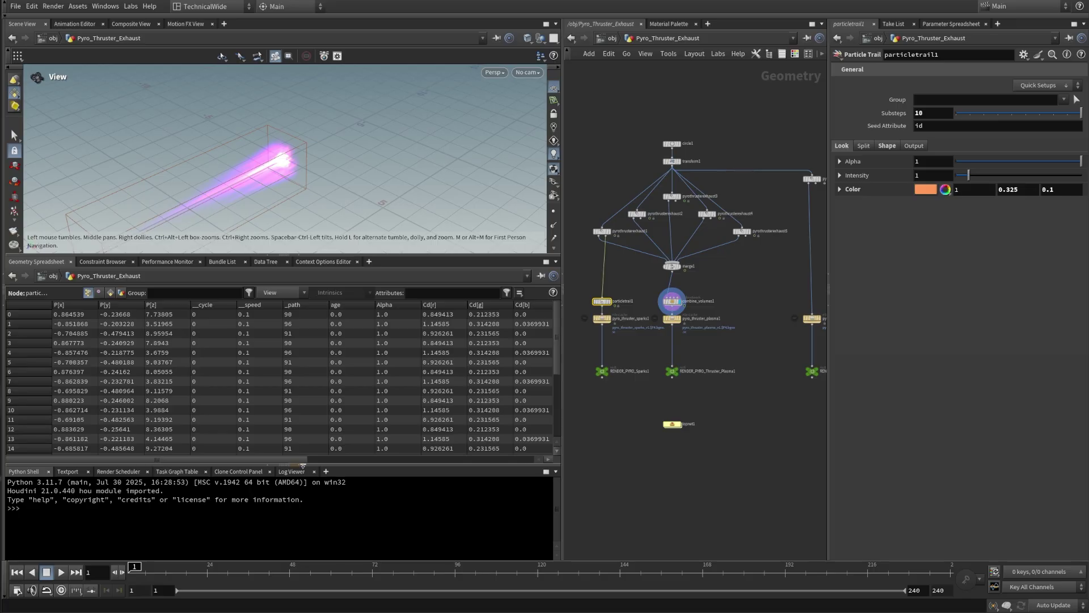
# Close the Python Shell, enlarge the viewport over the spreadsheet, and widen the network editor.
pyautogui.click(314, 472)
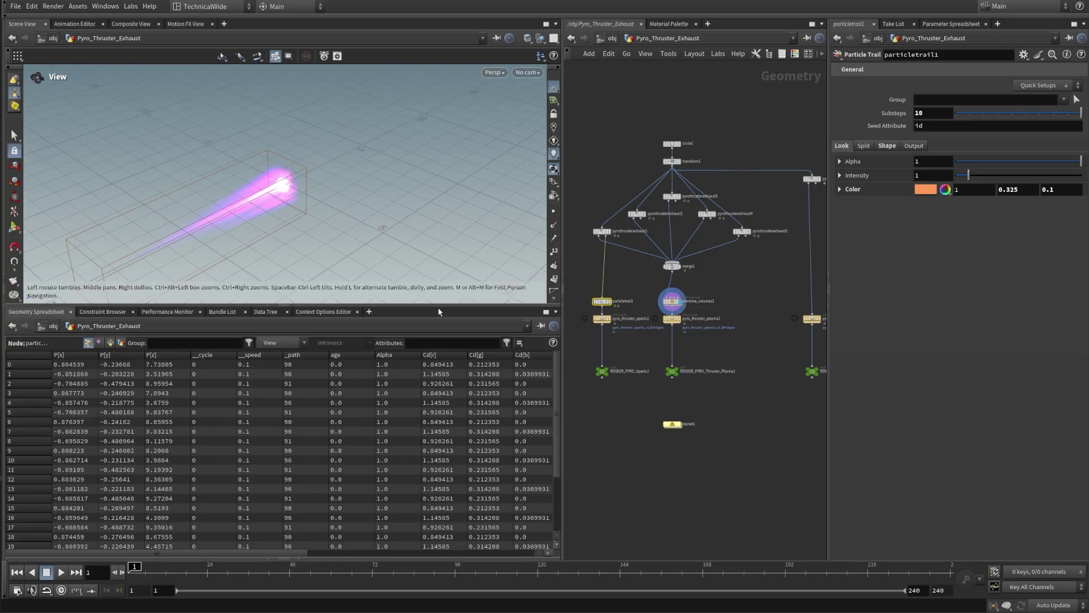
pyautogui.moveTo(438, 307); pyautogui.dragTo(442, 420)
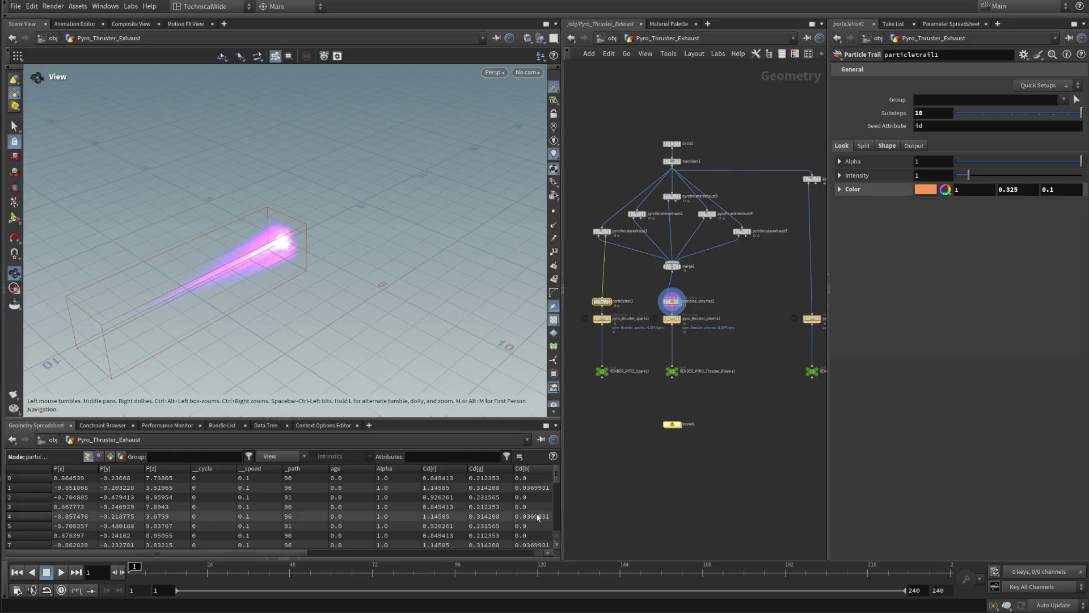
pyautogui.scroll(-2, 682, 401)
pyautogui.moveTo(829, 470); pyautogui.dragTo(877, 471)
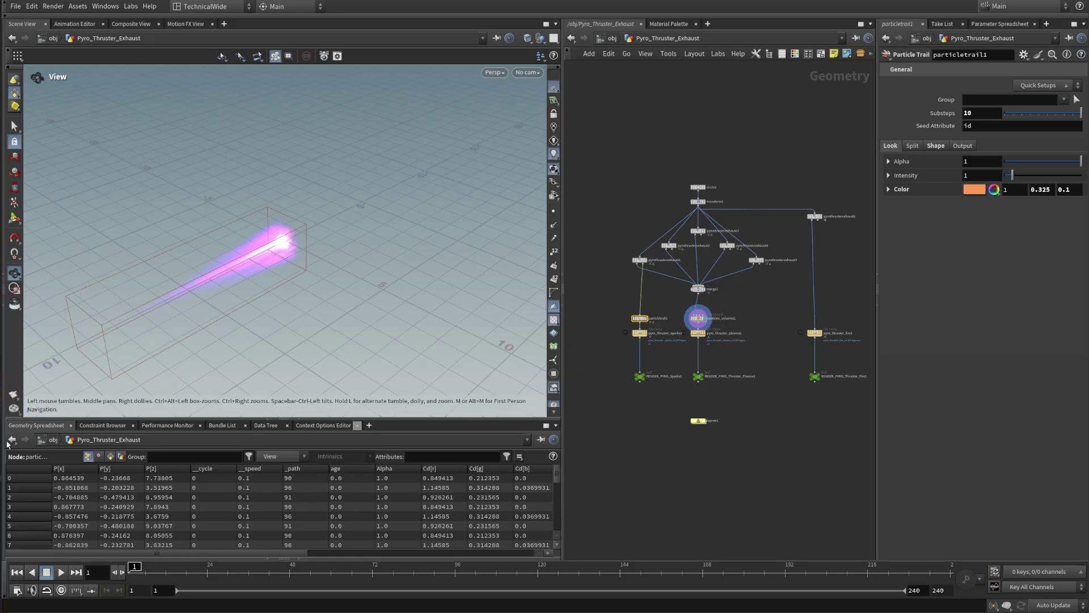
pyautogui.click(232, 9)
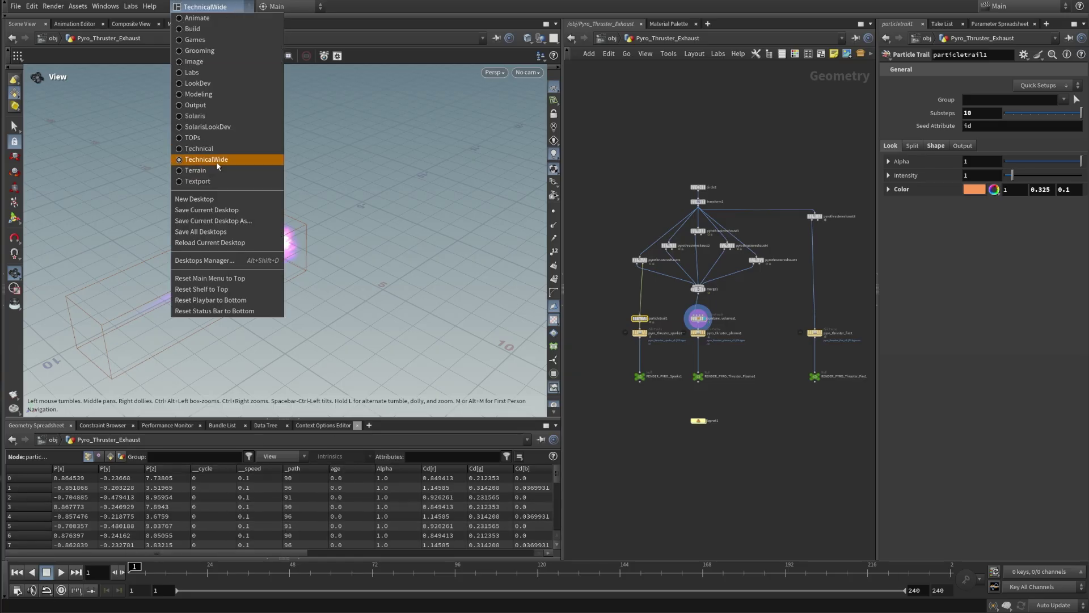
pyautogui.click(466, 216)
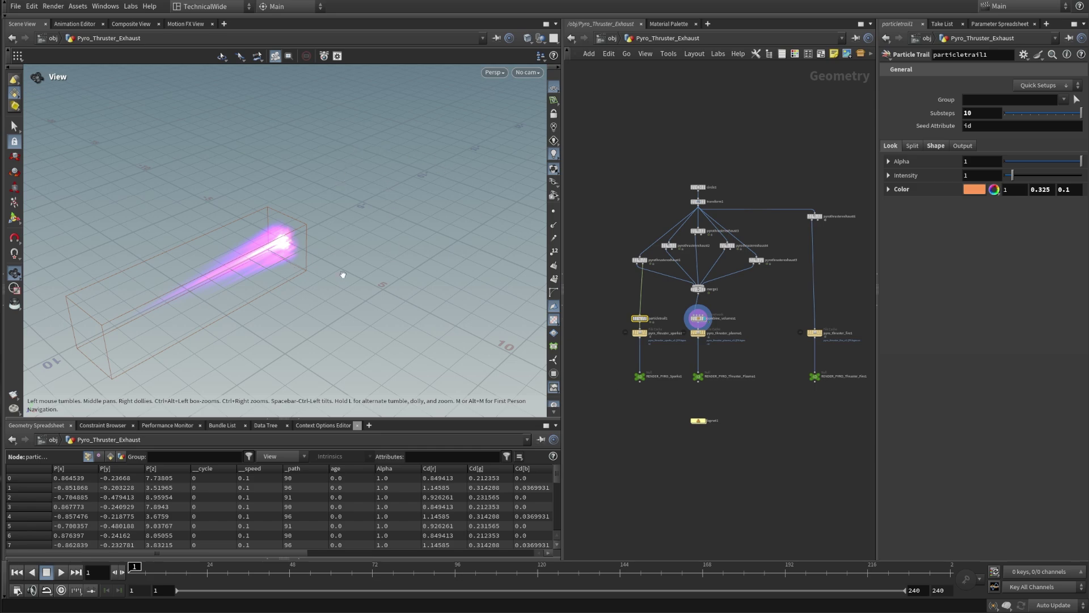
pyautogui.moveTo(343, 275); pyautogui.dragTo(306, 185)
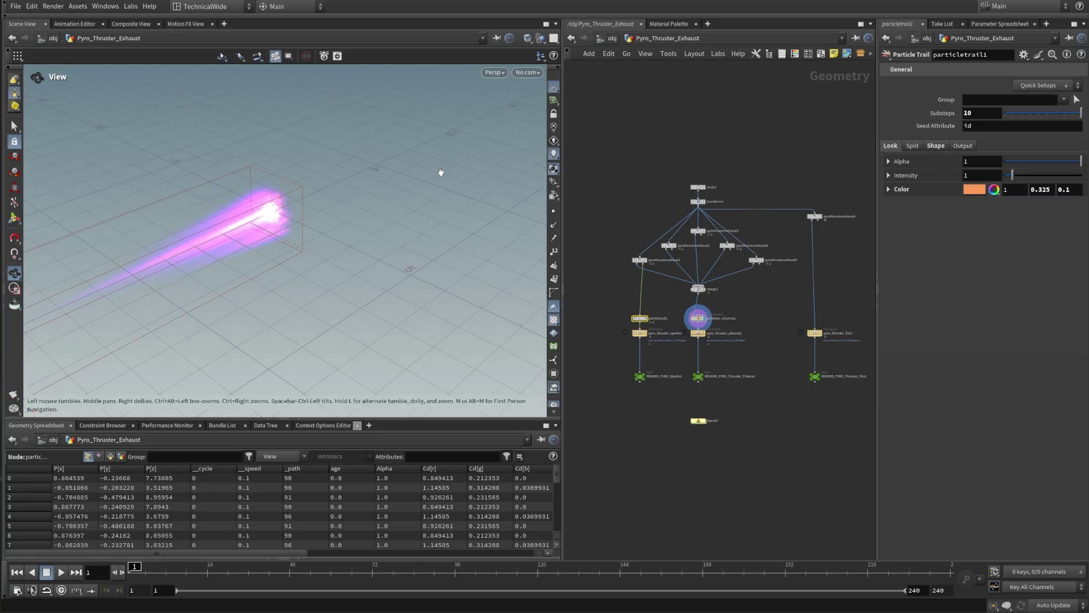
# Set the viewport background Color Scheme to Dark Grey in Display Options, then close the dialog.
pyautogui.press('d')
pyautogui.moveTo(502, 55); pyautogui.dragTo(631, 135)
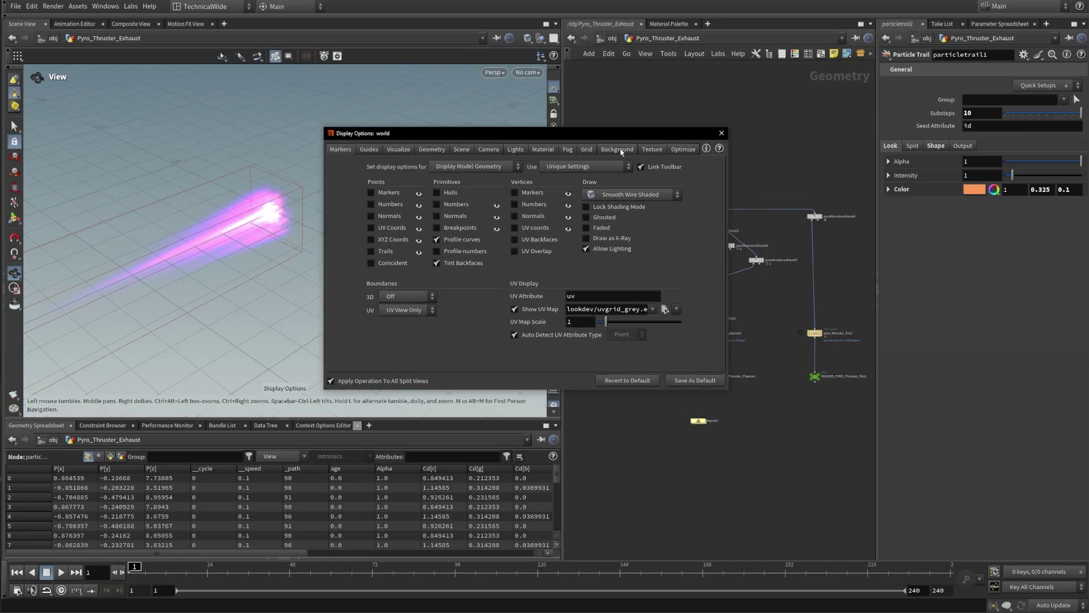
pyautogui.click(619, 150)
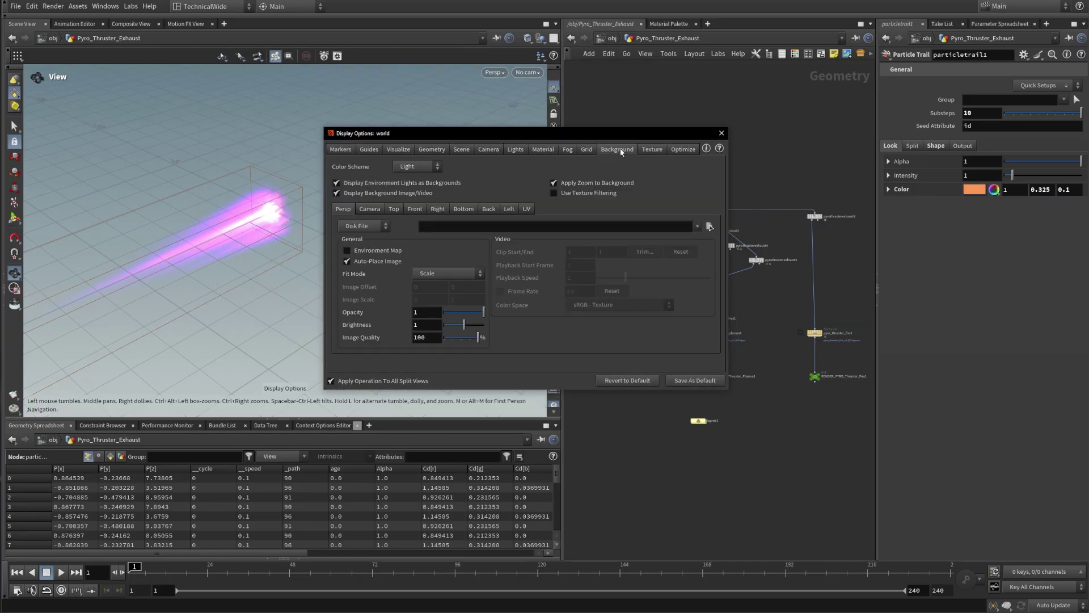
pyautogui.click(418, 168)
pyautogui.click(422, 210)
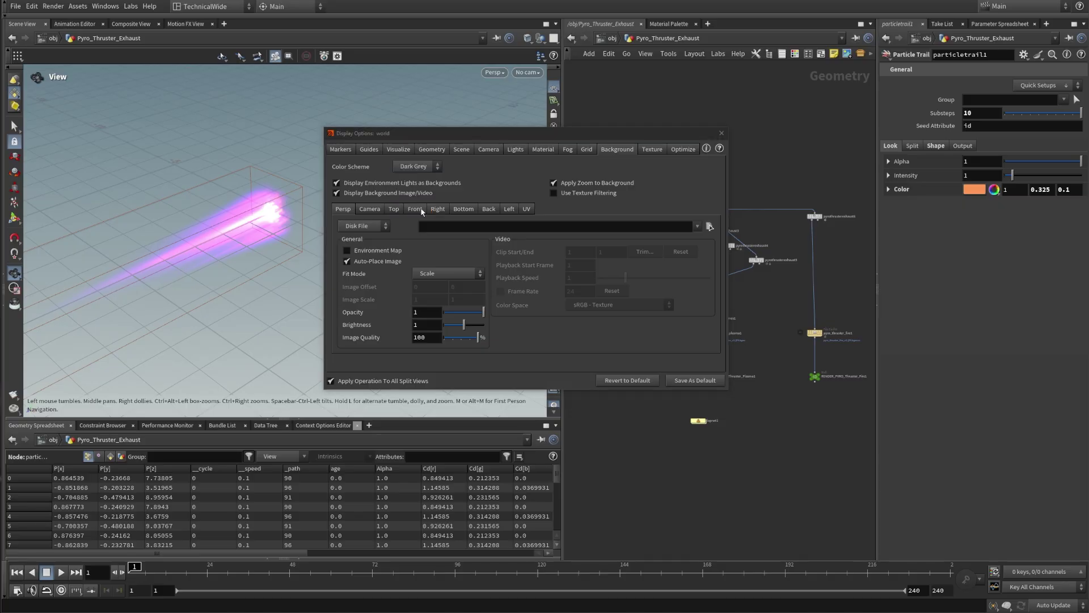
pyautogui.click(721, 133)
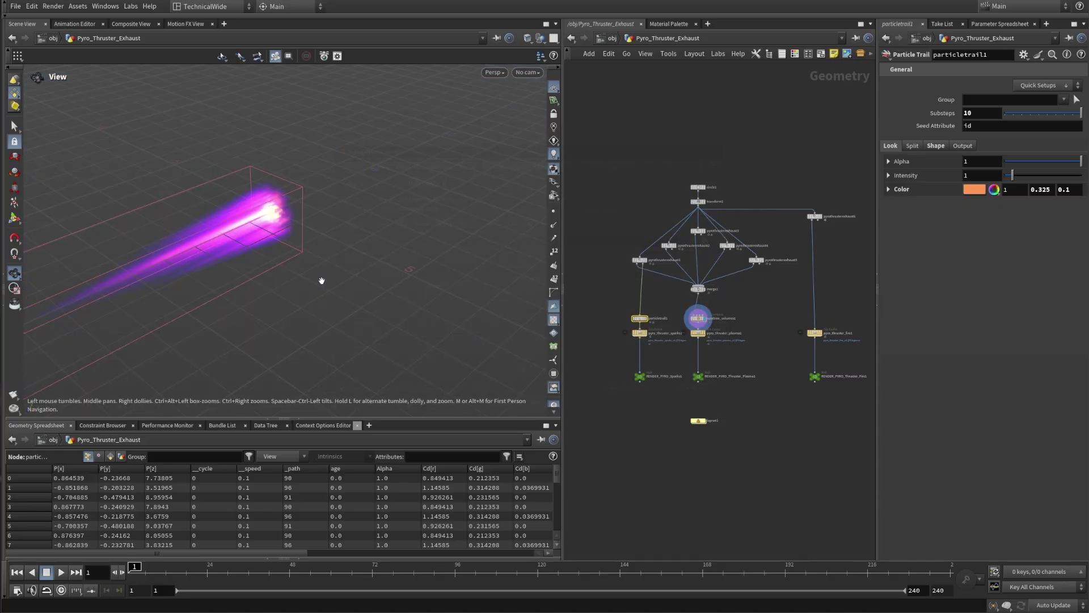
# Orbit around the exhaust plume and pan and zoom the node network.
pyautogui.moveTo(316, 280); pyautogui.dragTo(262, 301)
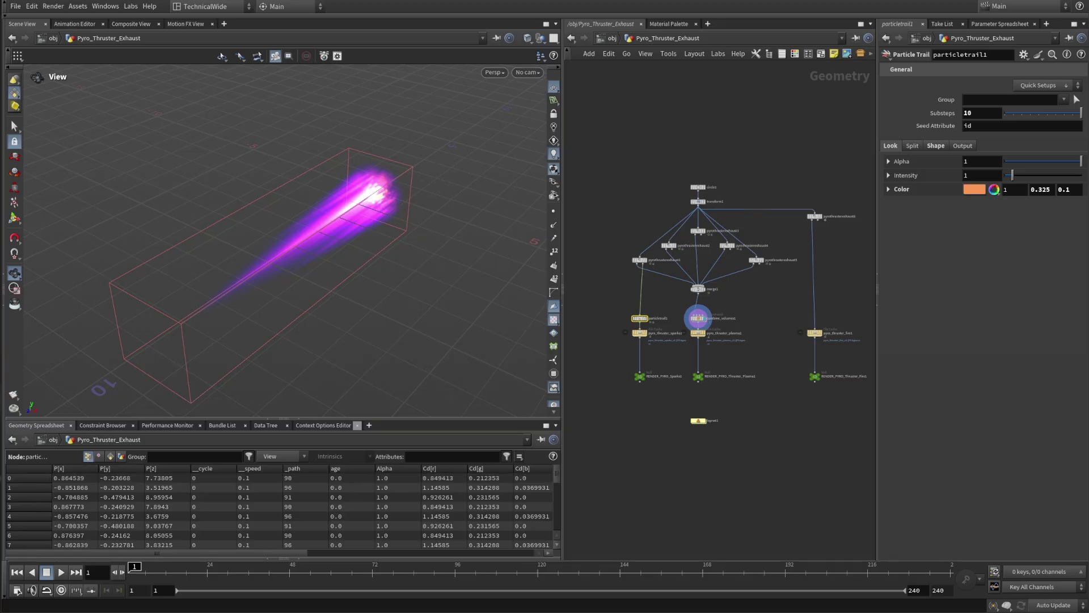
pyautogui.moveTo(693, 311); pyautogui.dragTo(674, 318, button='middle')
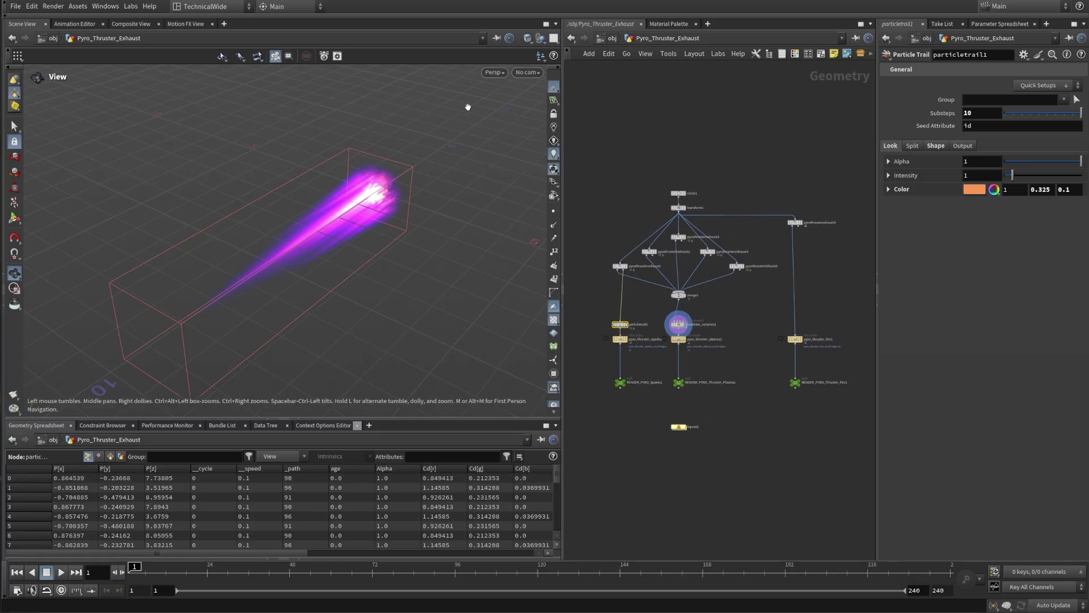
pyautogui.scroll(1, 749, 443)
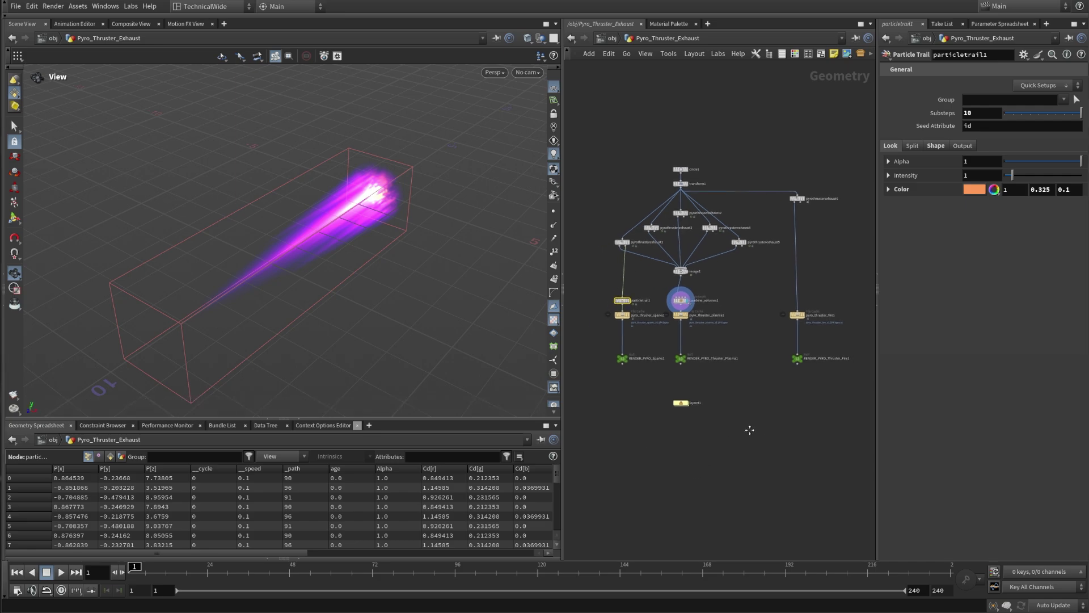
pyautogui.scroll(1, 761, 437)
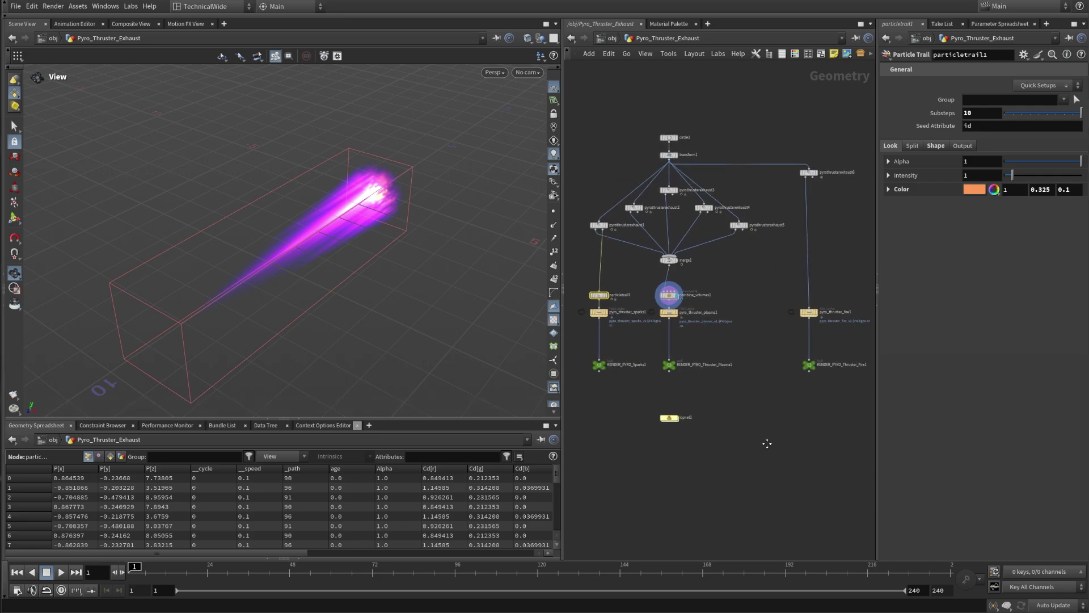
# Save Current Desktop As, prefixing the suggested name with 'My' to make MyTechnicalWide, and confirm.
pyautogui.click(235, 7)
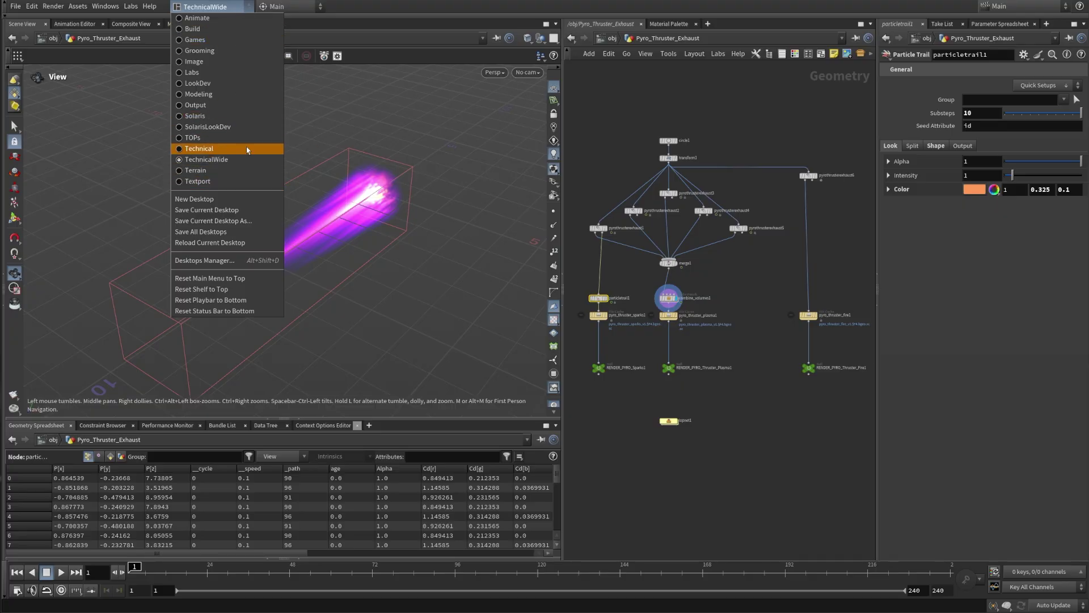
pyautogui.click(249, 221)
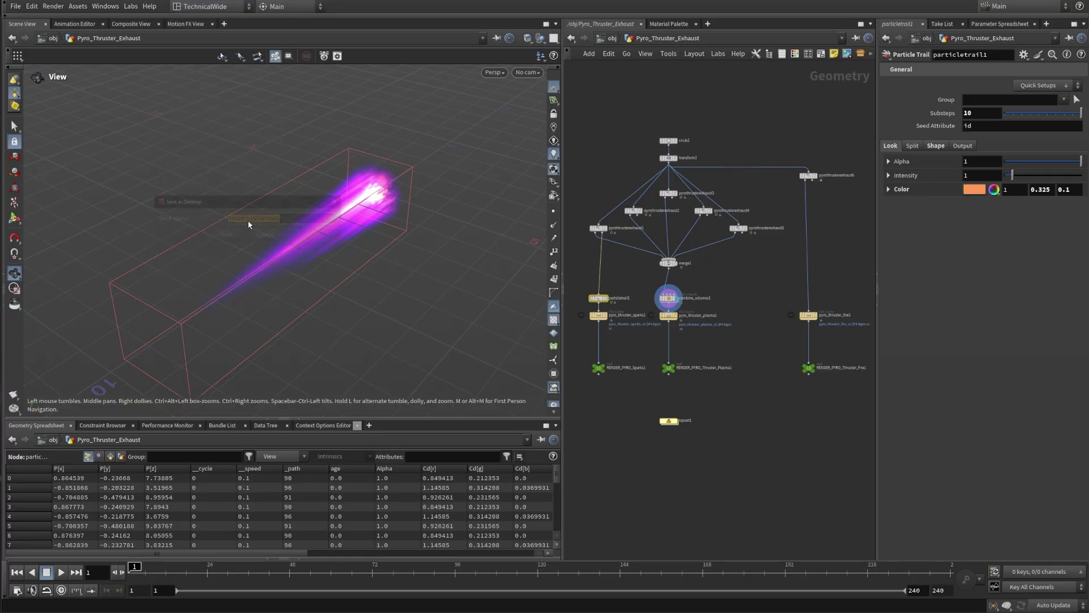
pyautogui.click(287, 221)
pyautogui.moveTo(285, 221); pyautogui.dragTo(189, 232)
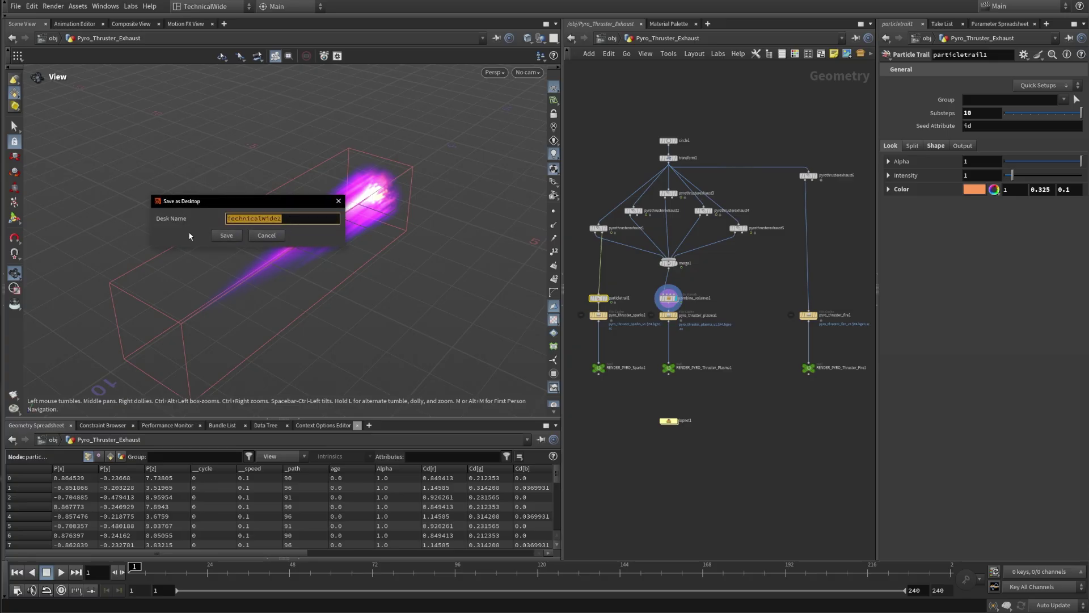
pyautogui.click(226, 219)
pyautogui.write('My')
pyautogui.click(231, 237)
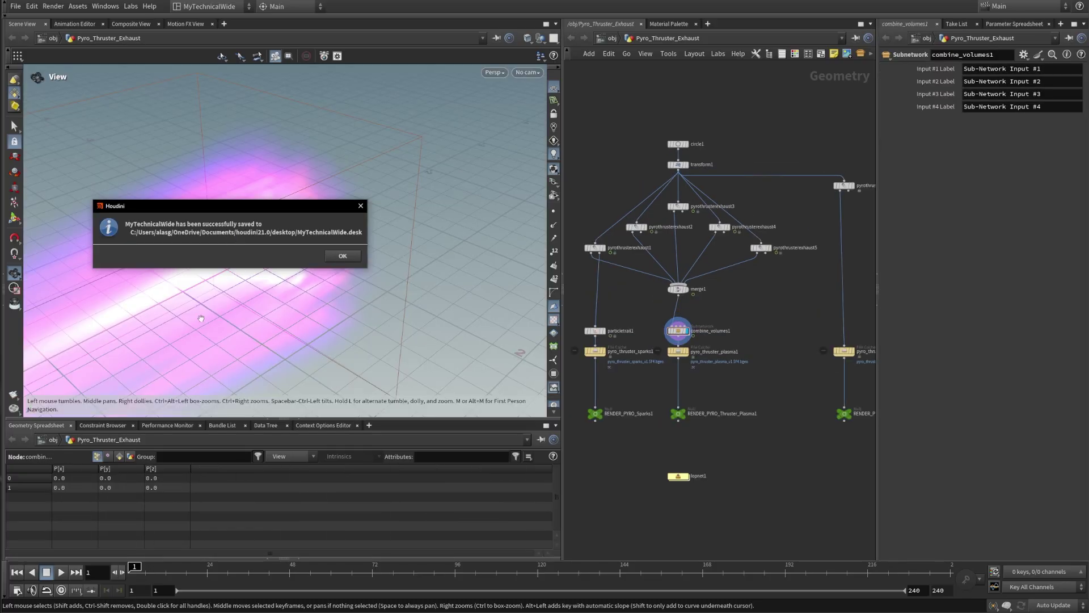
pyautogui.click(342, 256)
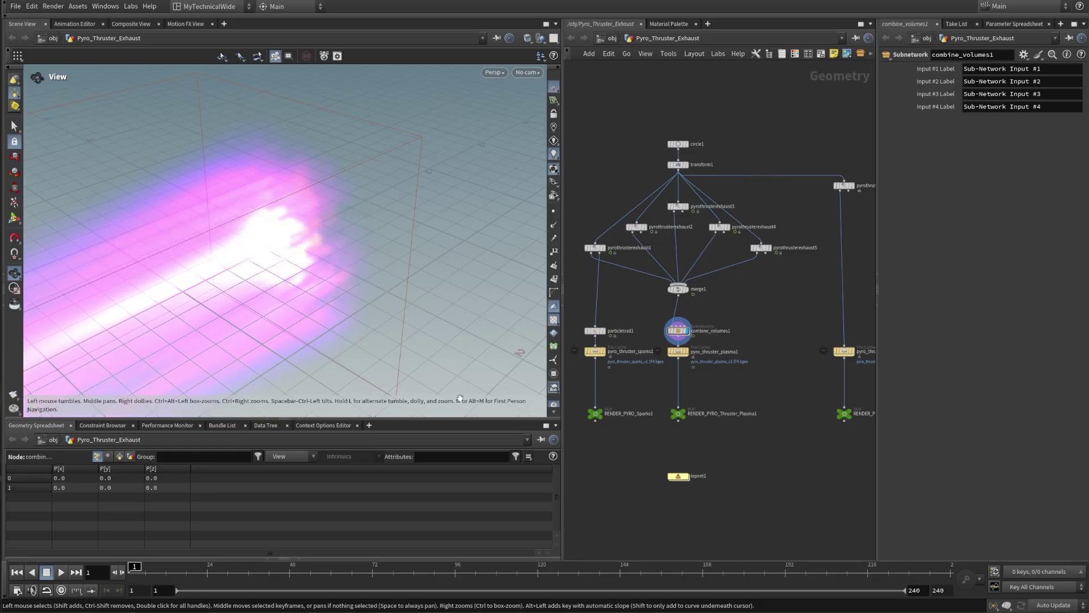
# Switch to TechnicalWide and back to MyTechnicalWide, pan the network, then quit Houdini.
pyautogui.click(232, 7)
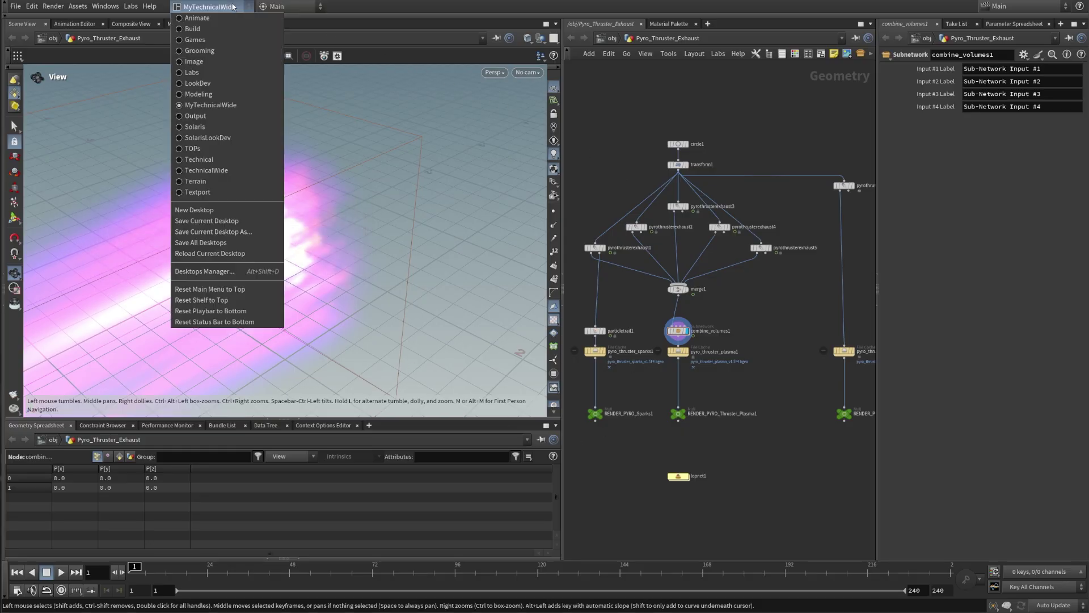
pyautogui.click(217, 171)
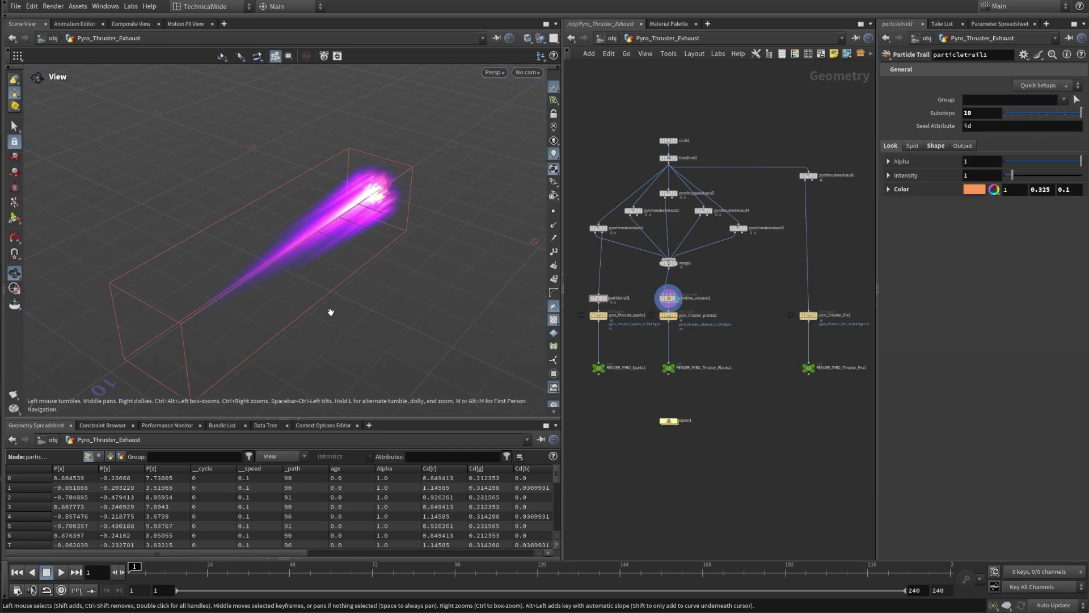
pyautogui.click(212, 8)
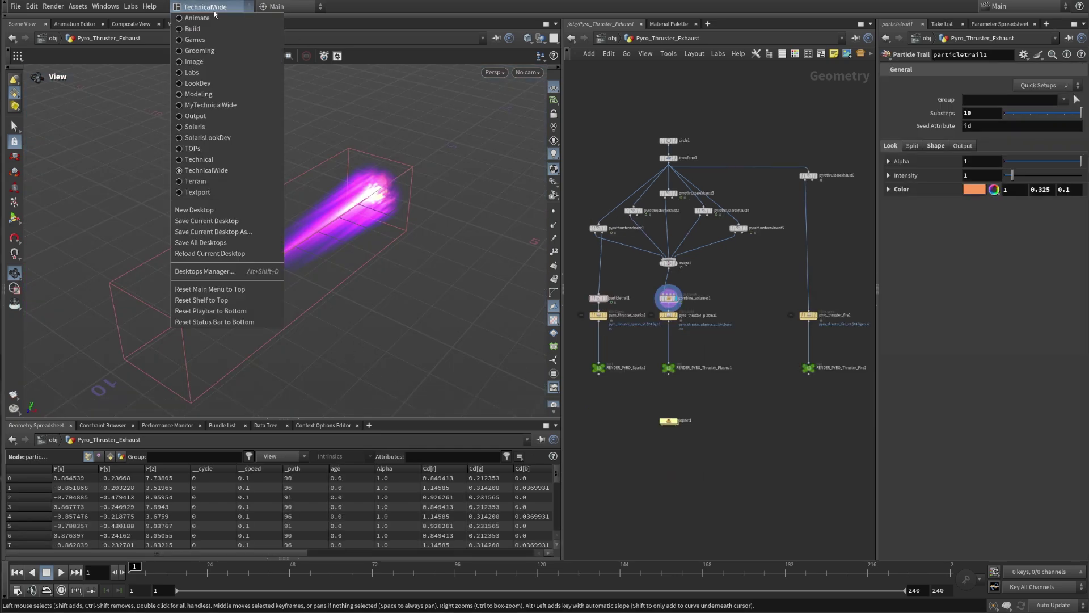
pyautogui.click(215, 105)
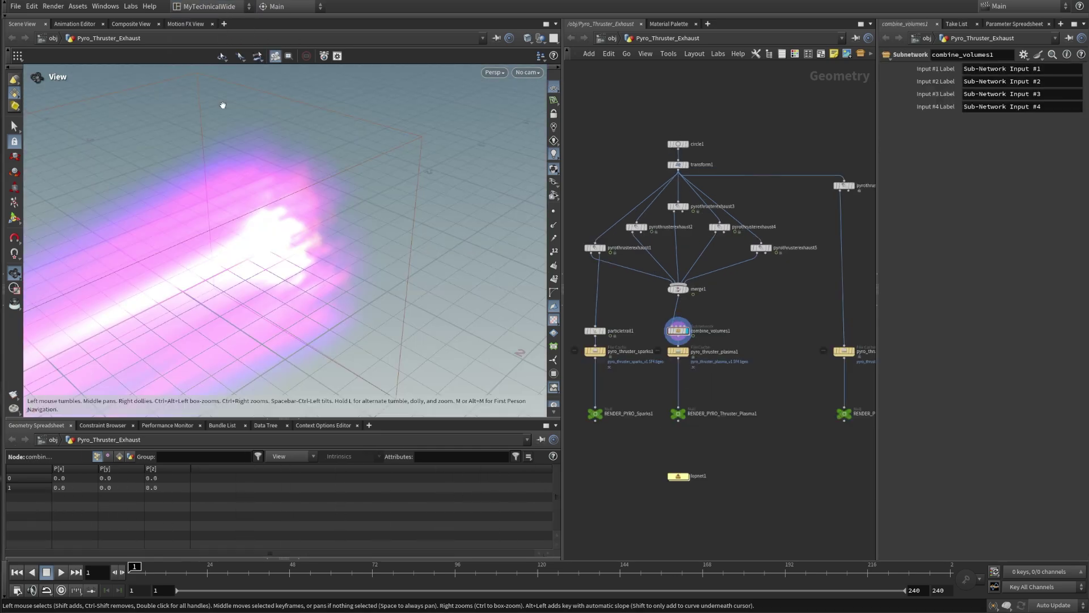
pyautogui.moveTo(709, 504); pyautogui.dragTo(716, 470, button='middle')
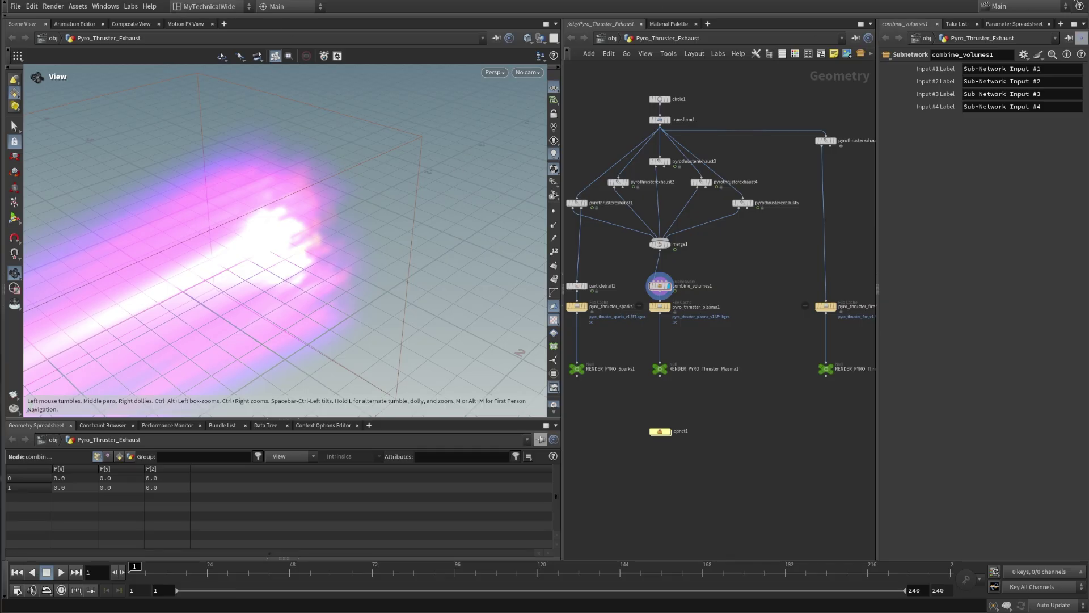
pyautogui.click(1080, 1)
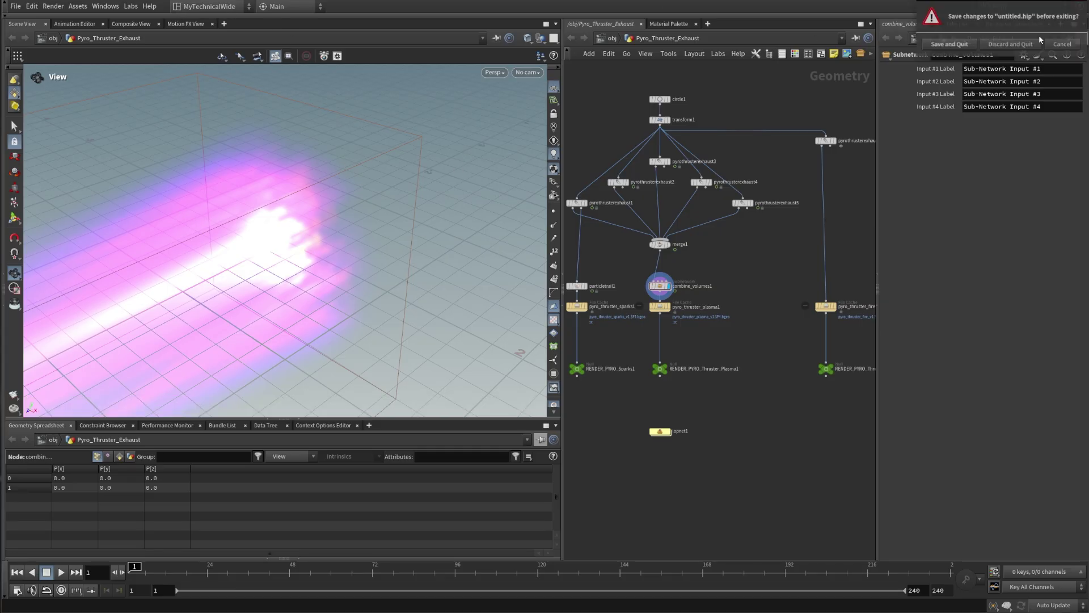
# Discard and quit, then create a Thruster Exhaust setup from the SOP Pyro FX shelf.
pyautogui.click(1000, 45)
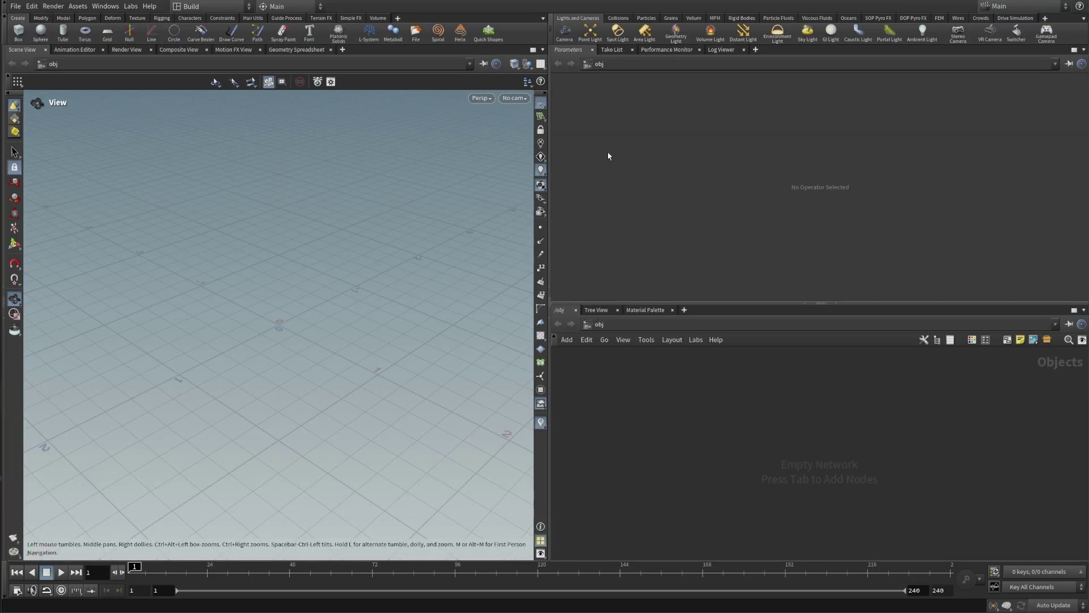
pyautogui.click(878, 18)
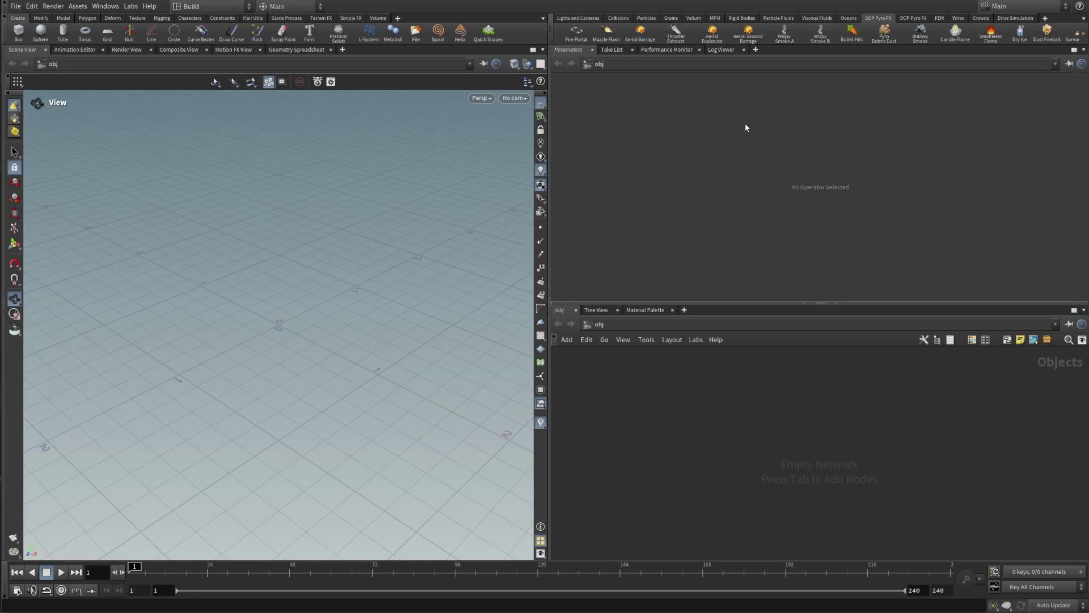
pyautogui.click(680, 43)
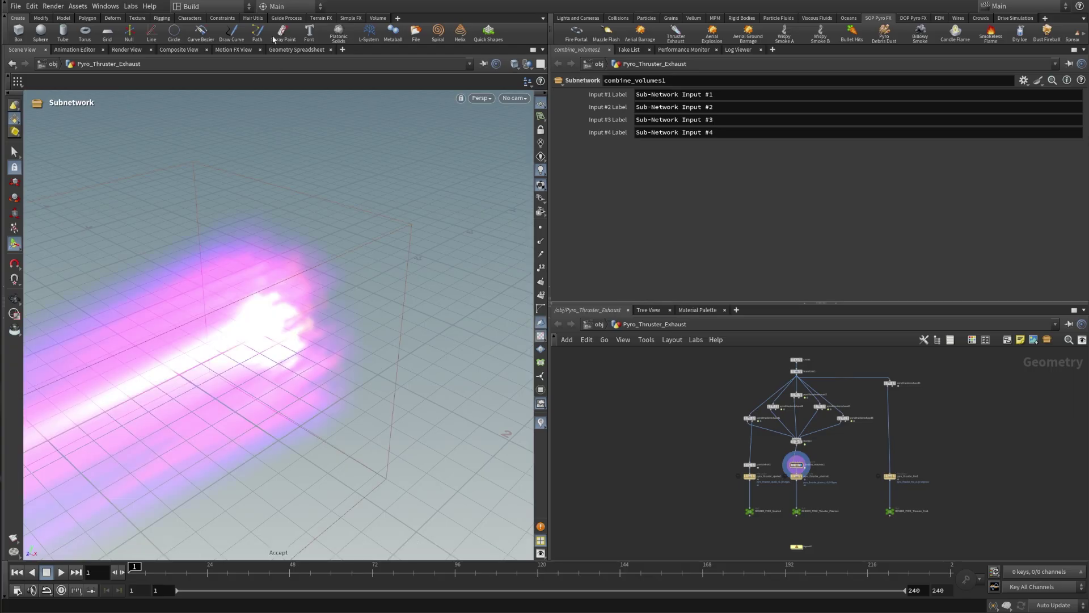
# Switch to TechnicalWide, then back to MyTechnicalWide, and select particletrail1.
pyautogui.click(241, 8)
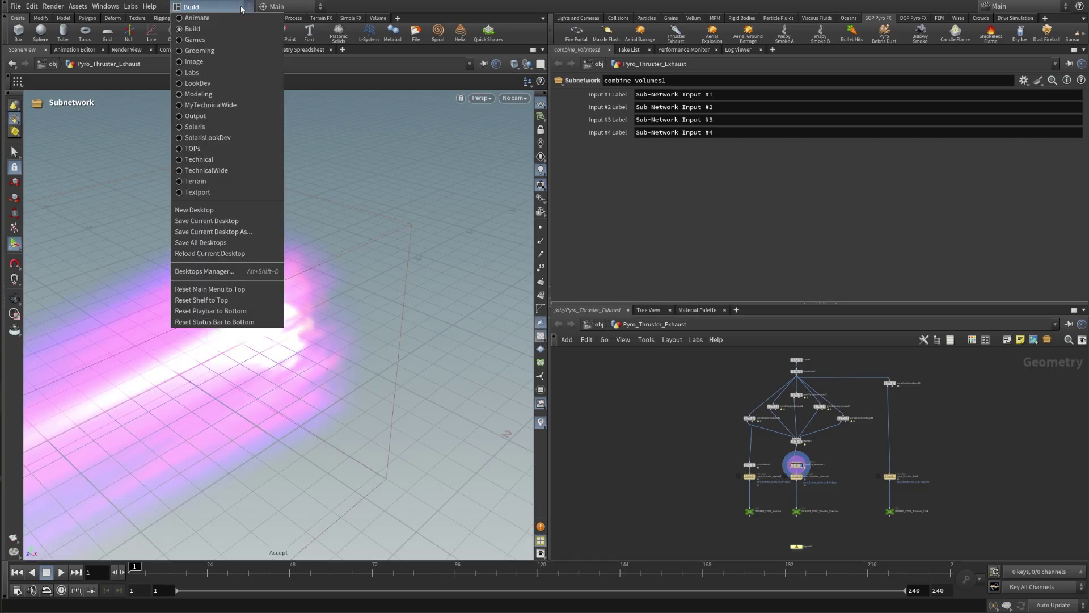
pyautogui.click(223, 171)
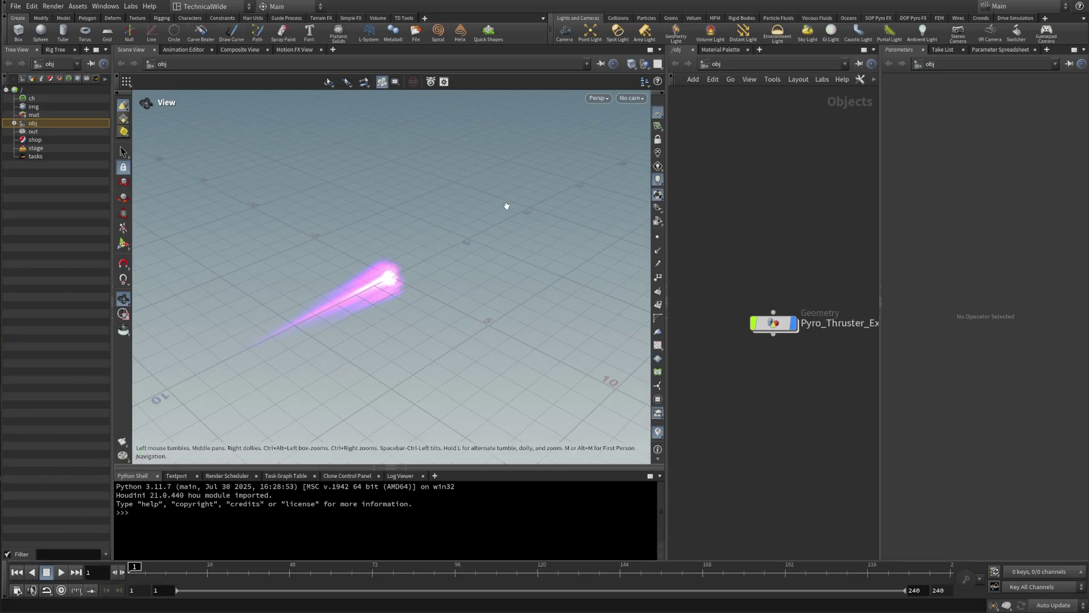
pyautogui.click(206, 5)
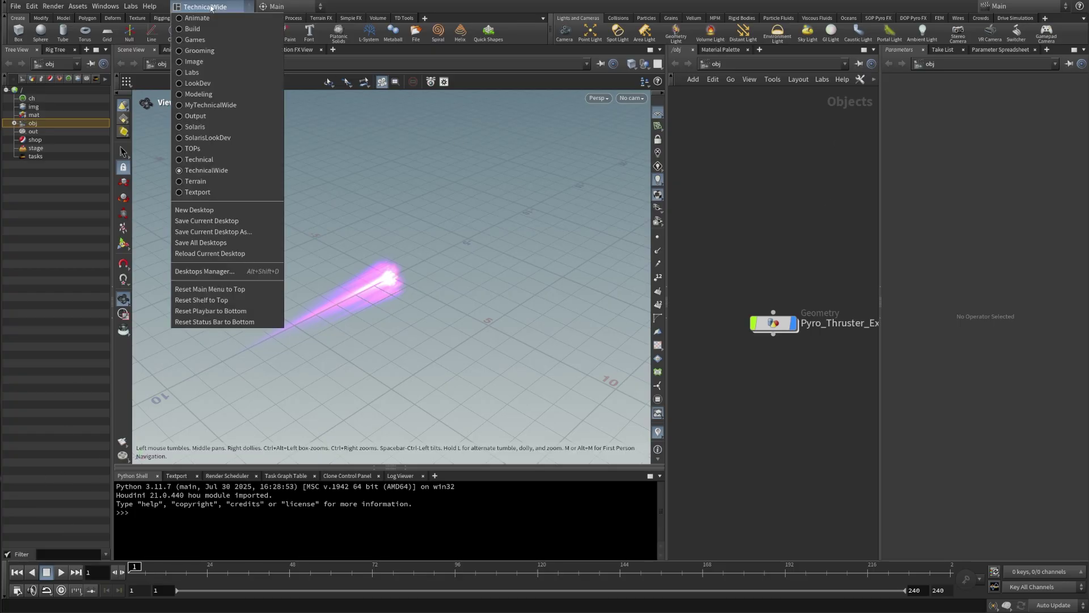
pyautogui.click(215, 101)
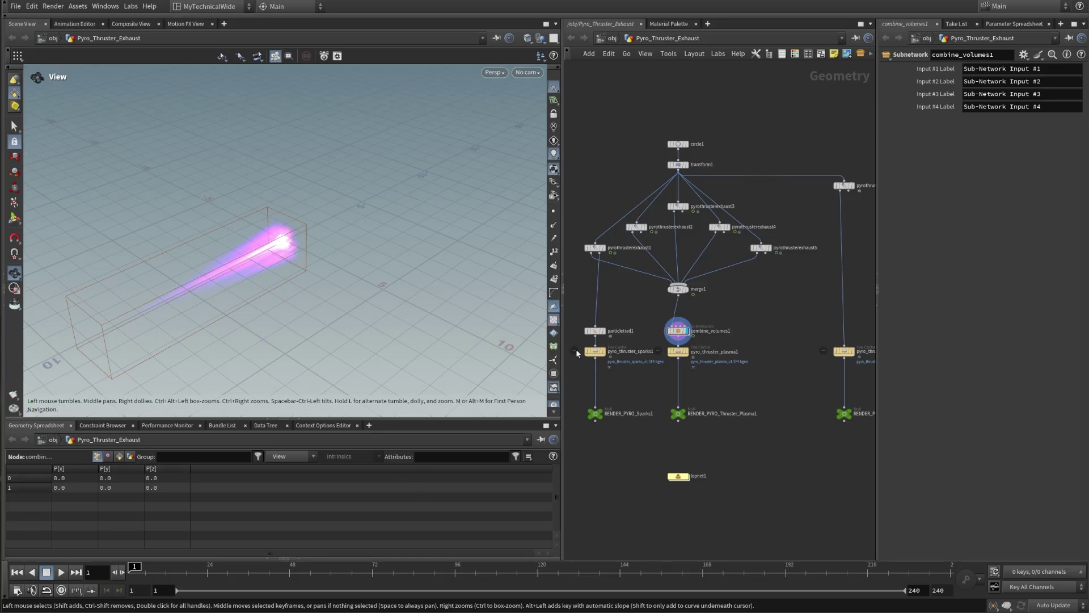
pyautogui.moveTo(628, 316); pyautogui.dragTo(576, 342)
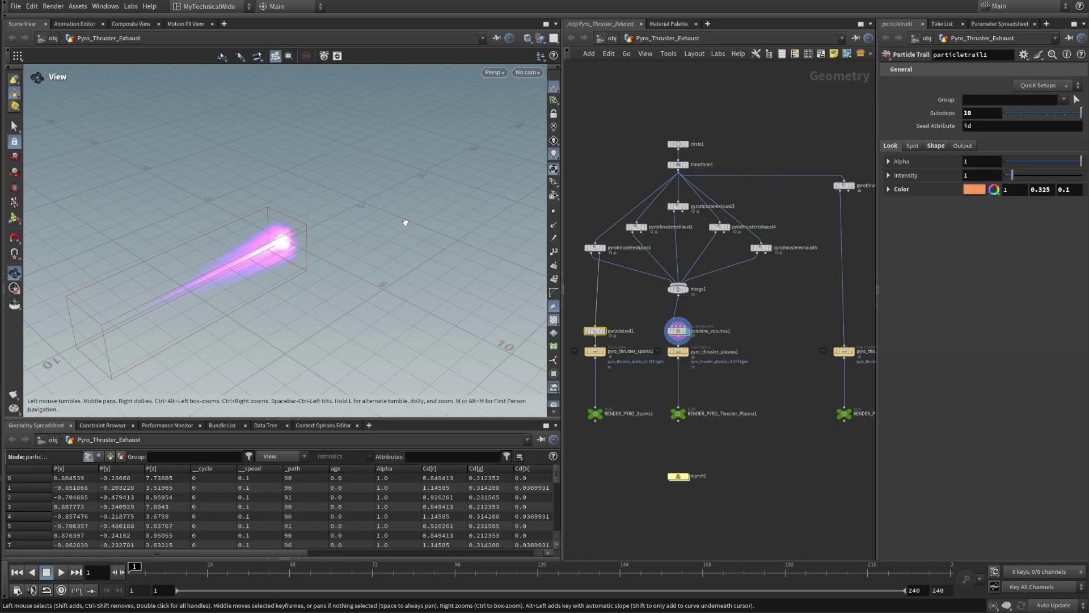
# Set the viewport background Color Scheme to Dark Grey and close Display Options.
pyautogui.press('d')
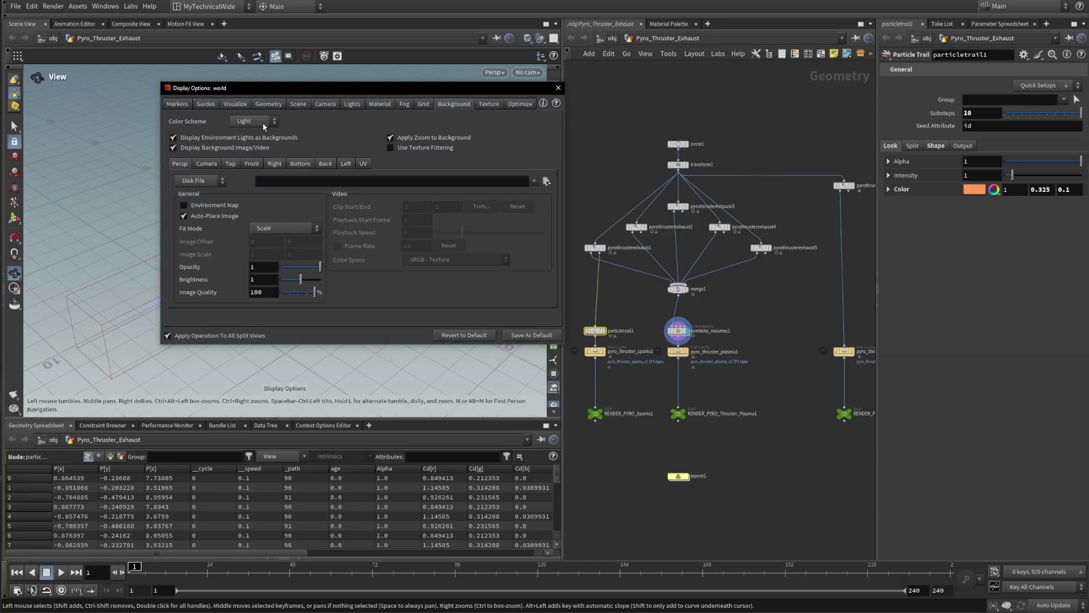
pyautogui.click(254, 121)
pyautogui.click(250, 165)
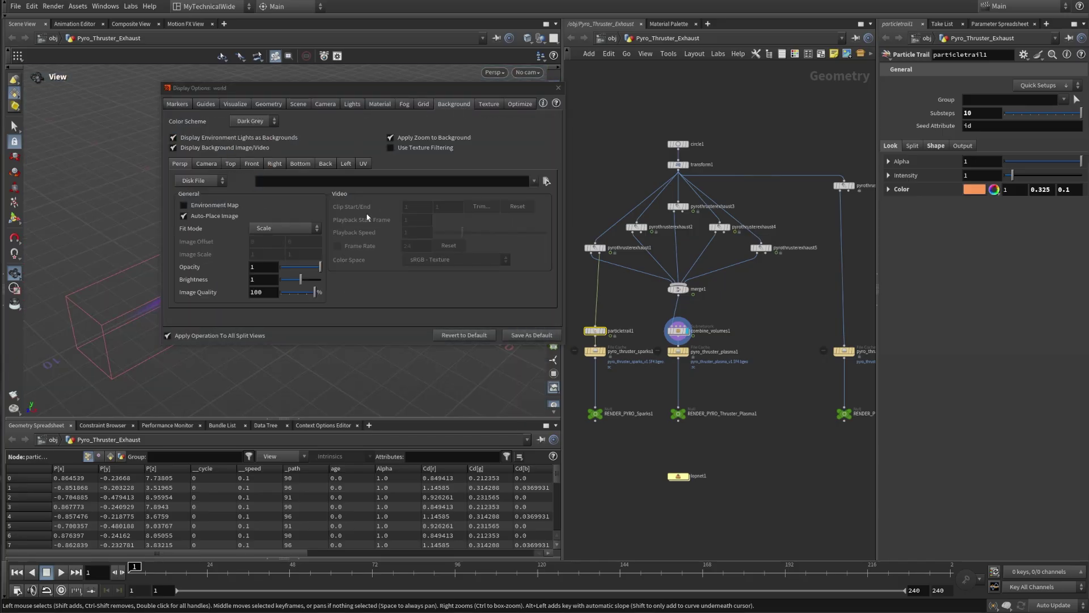
pyautogui.click(558, 87)
# Frame the view on the particle trail and orbit to see the plume from above.
pyautogui.press('h')
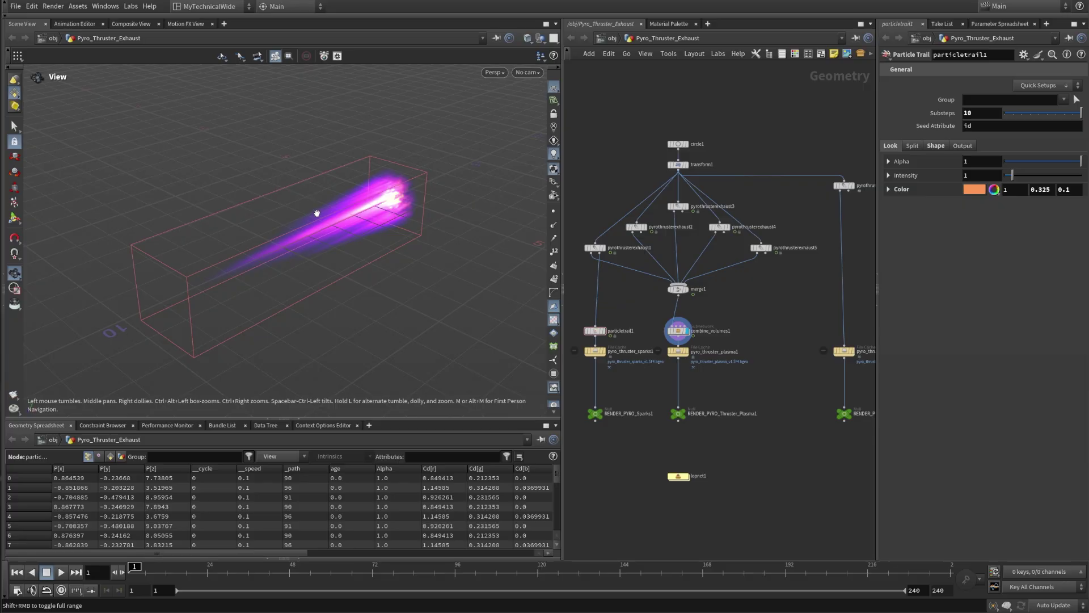
pyautogui.moveTo(306, 210); pyautogui.dragTo(361, 262)
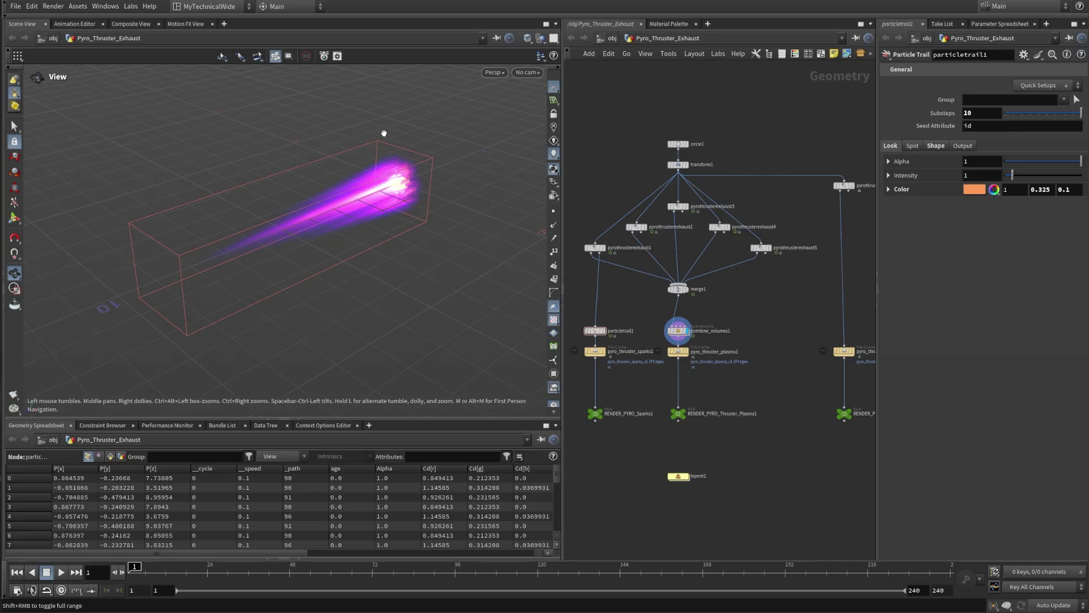
pyautogui.moveTo(367, 227)
pyautogui.mouseDown()
pyautogui.moveTo(367, 270)
pyautogui.moveTo(358, 202)
pyautogui.moveTo(377, 224)
pyautogui.moveTo(382, 314)
pyautogui.moveTo(355, 289)
pyautogui.moveTo(394, 261)
pyautogui.moveTo(372, 234)
pyautogui.mouseUp()
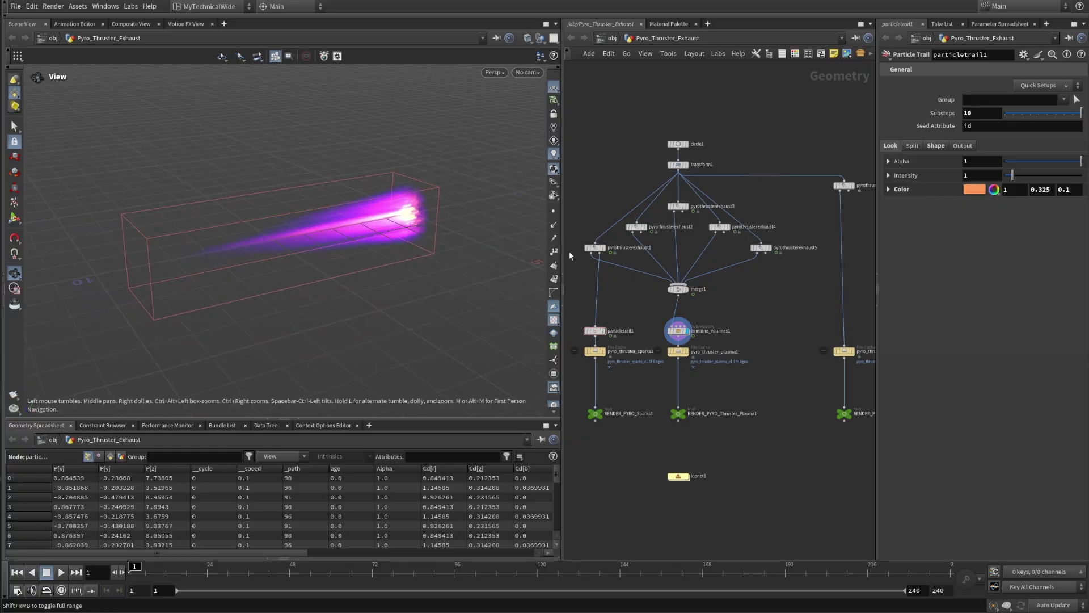
pyautogui.scroll(-3, 653, 338)
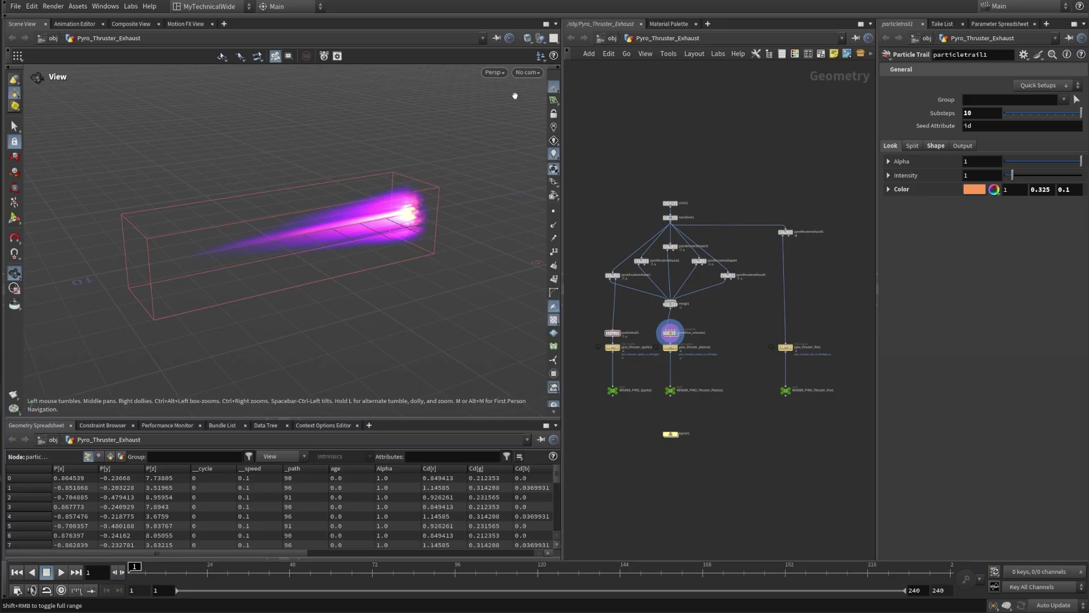
# Delete every node and add a Circle (Polygons) node, circle1, via the Tab search.
pyautogui.moveTo(604, 156); pyautogui.dragTo(835, 476)
pyautogui.press('Delete')
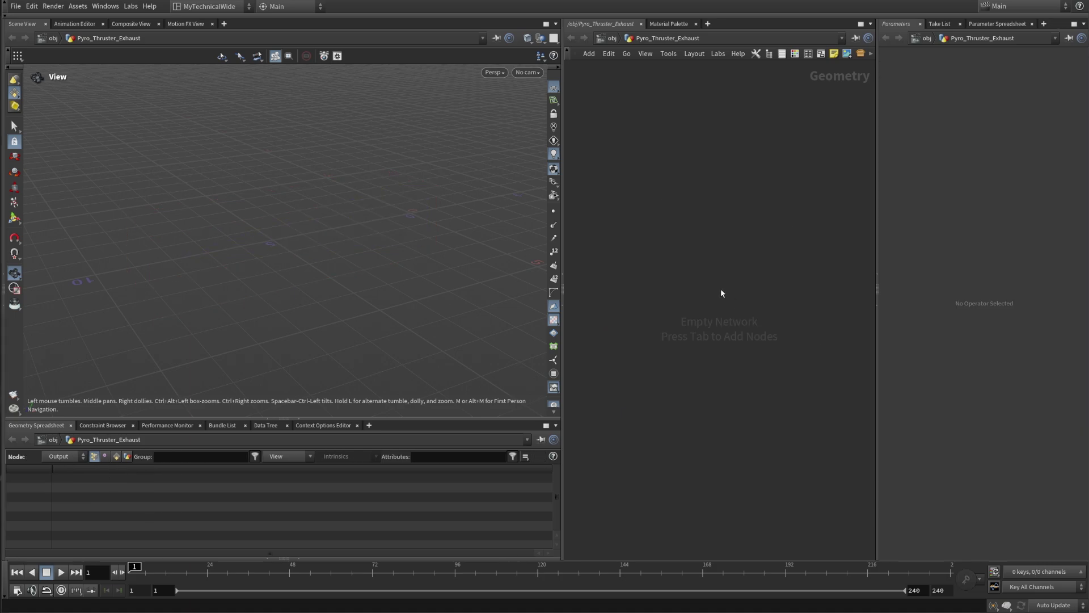
pyautogui.press('Tab')
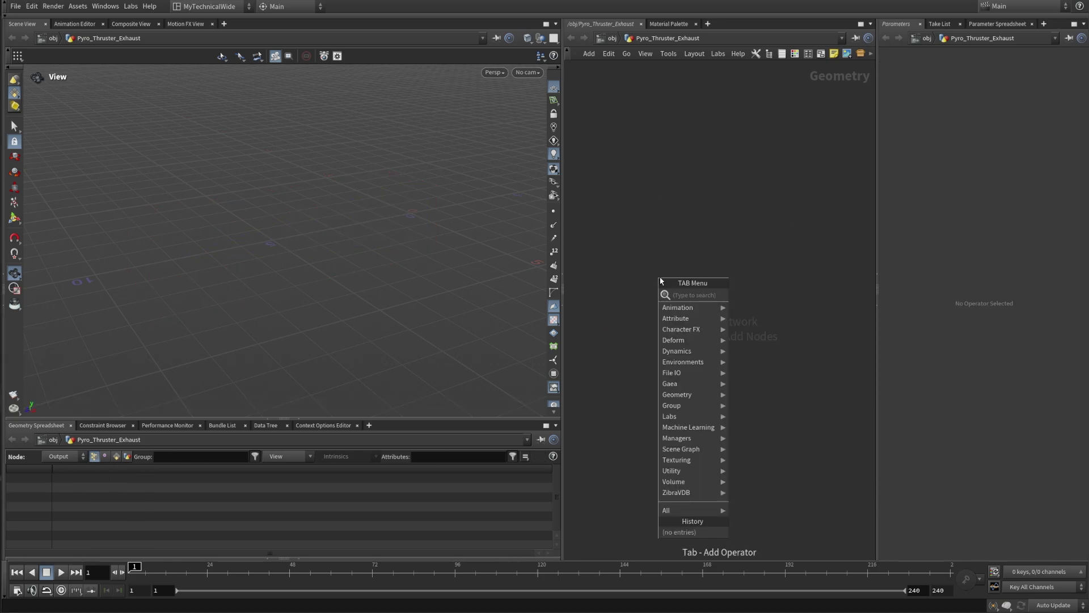
pyautogui.write('circle')
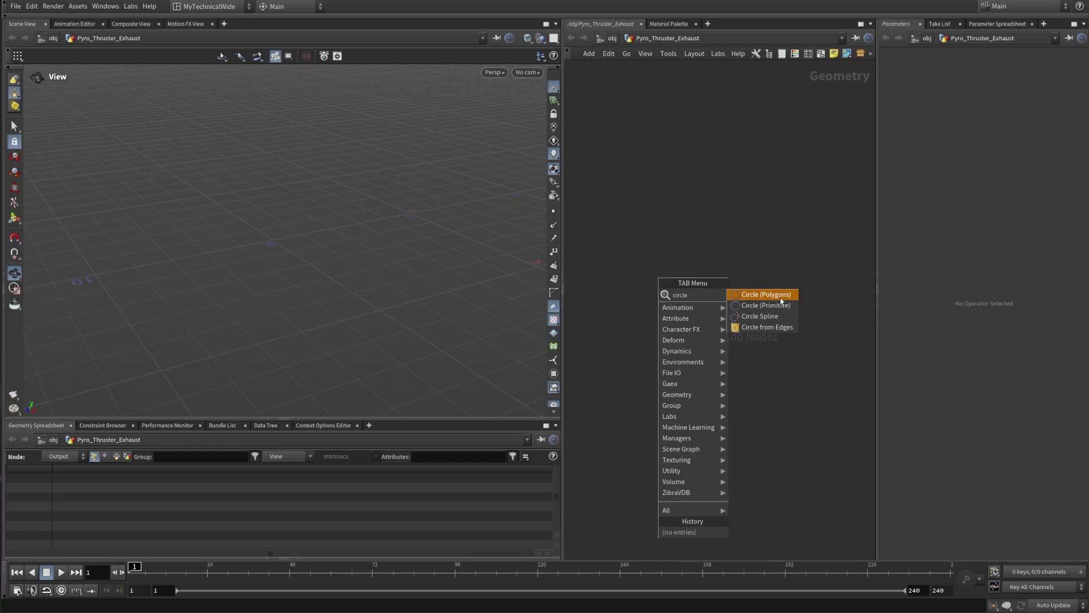
pyautogui.click(755, 294)
pyautogui.click(761, 207)
pyautogui.moveTo(759, 207); pyautogui.dragTo(672, 237)
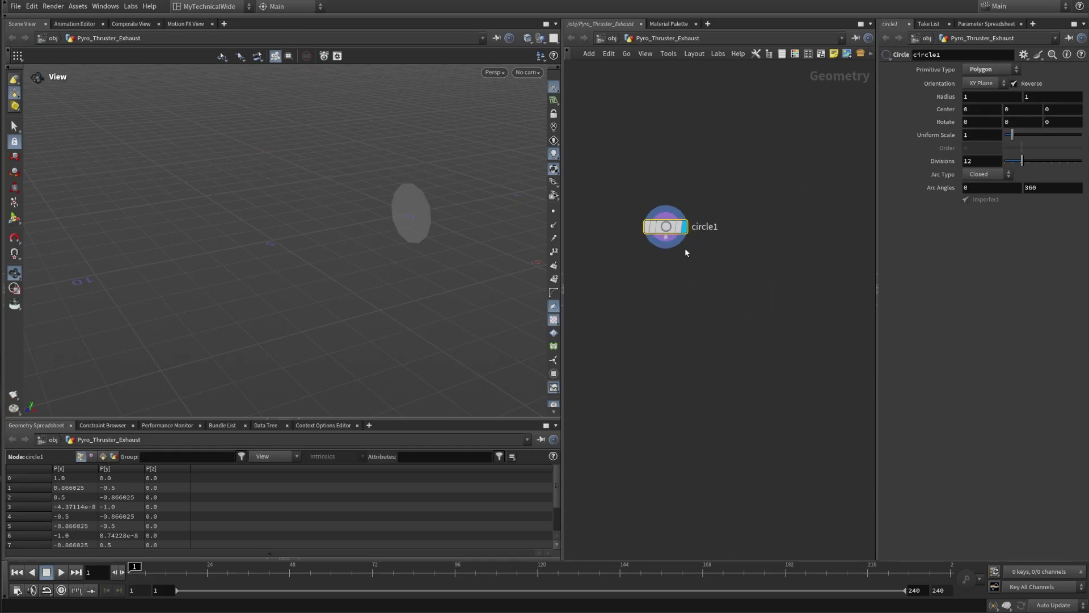
# Orbit and zoom the viewport so the circle stands upright and sits lower.
pyautogui.scroll(2, 687, 249)
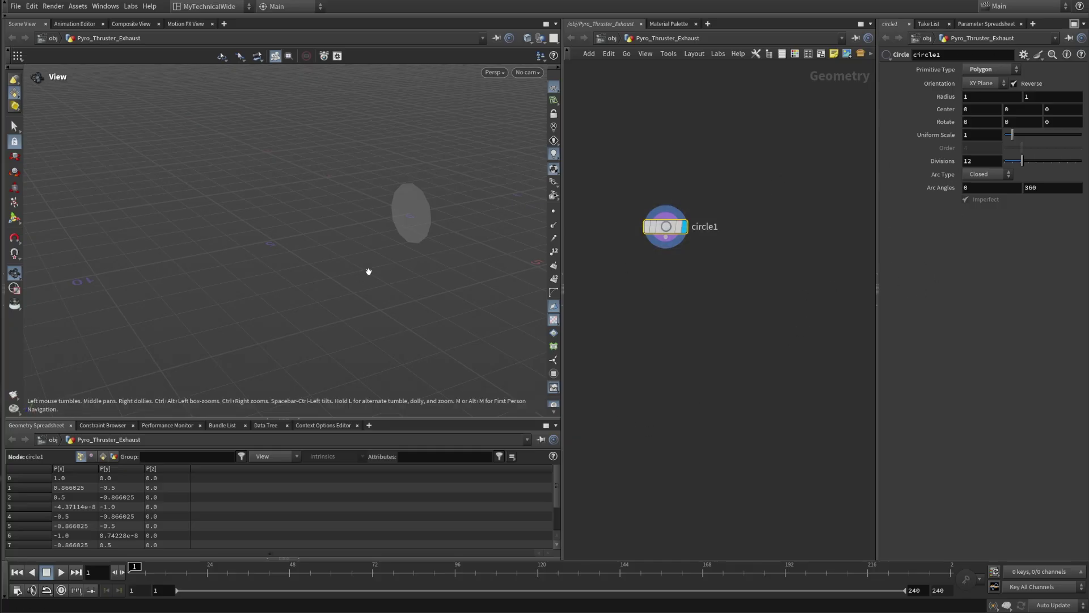
pyautogui.moveTo(428, 238); pyautogui.dragTo(462, 260)
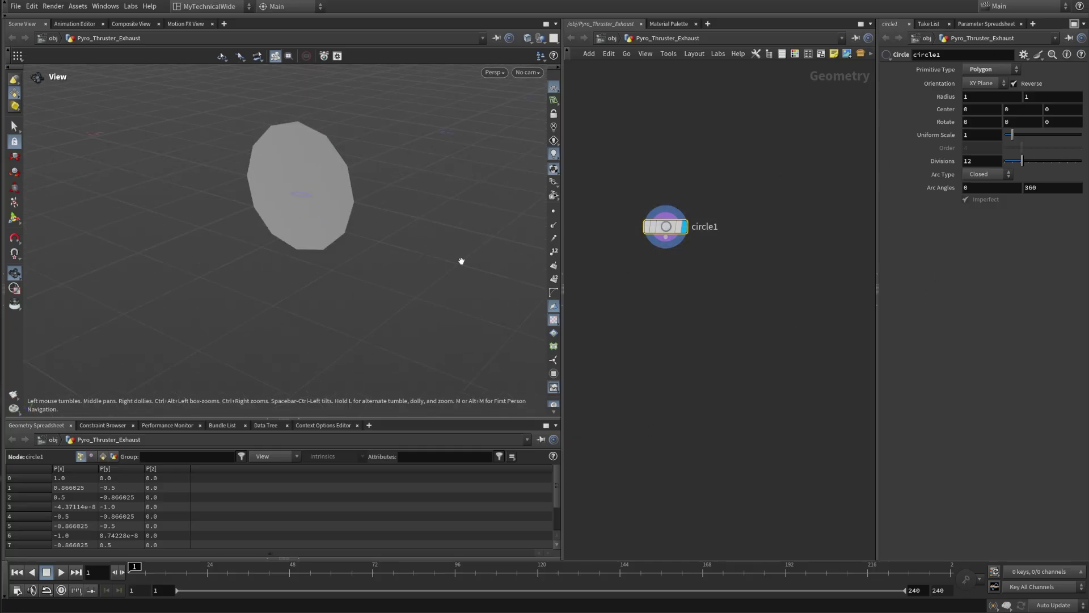
pyautogui.moveTo(783, 303); pyautogui.dragTo(631, 174)
pyautogui.moveTo(358, 249); pyautogui.dragTo(336, 321)
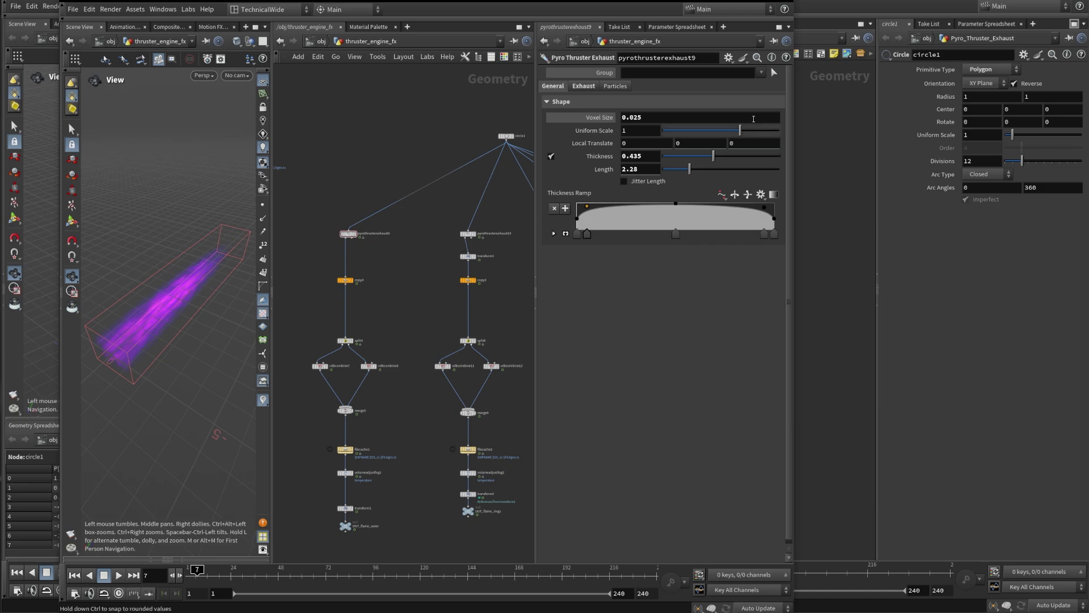
# Pan the reference network and select circle1 to inspect its parameters.
pyautogui.moveTo(440, 212); pyautogui.dragTo(379, 206, button='middle')
pyautogui.scroll(-3, 386, 204)
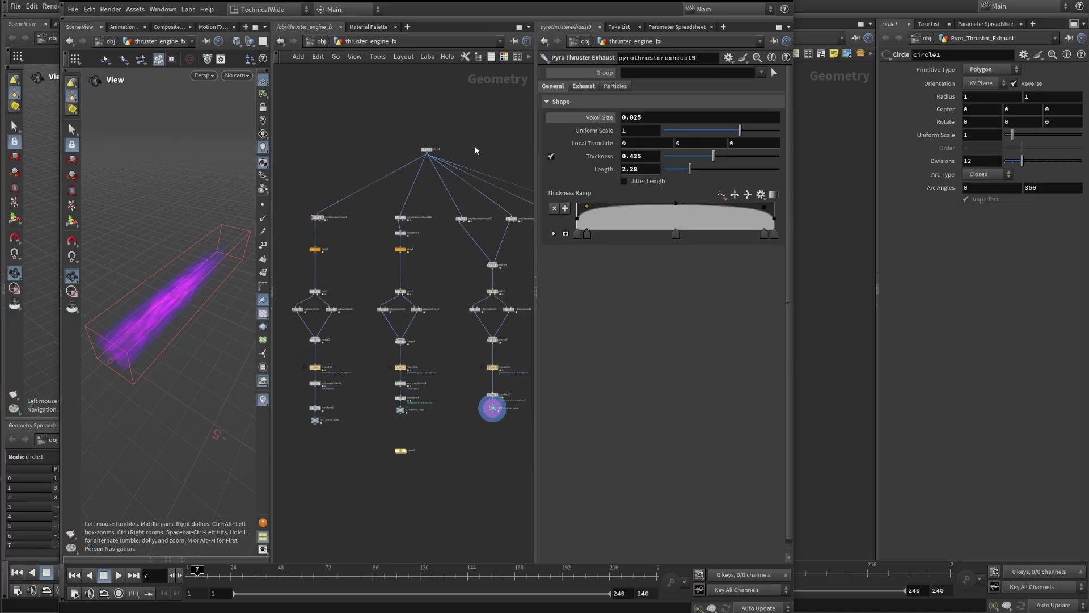
pyautogui.moveTo(476, 150); pyautogui.dragTo(446, 209, button='middle')
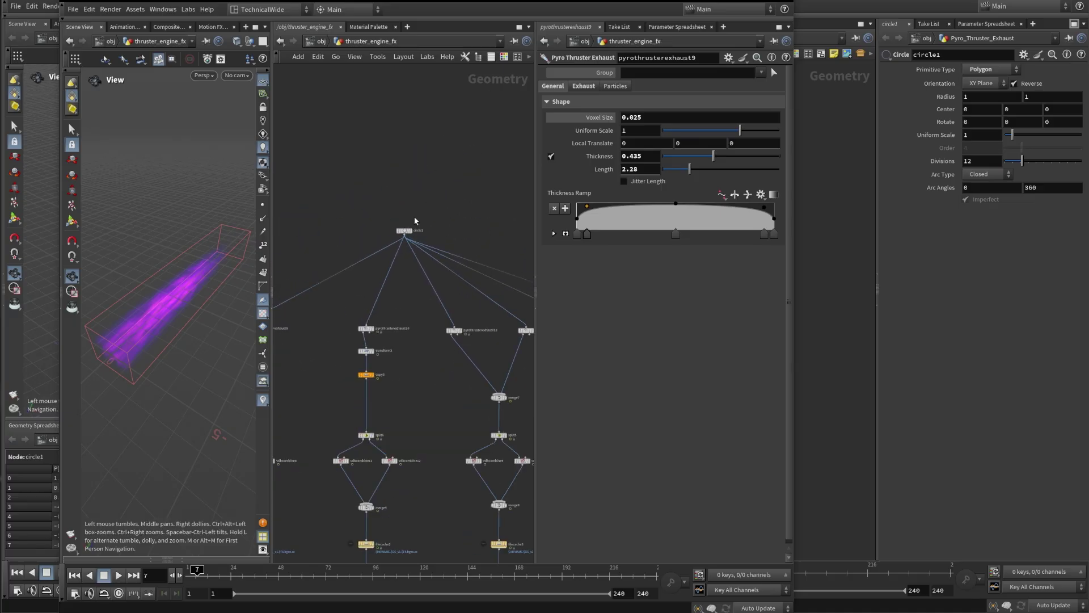
pyautogui.moveTo(360, 187); pyautogui.dragTo(417, 239)
pyautogui.scroll(2, 488, 352)
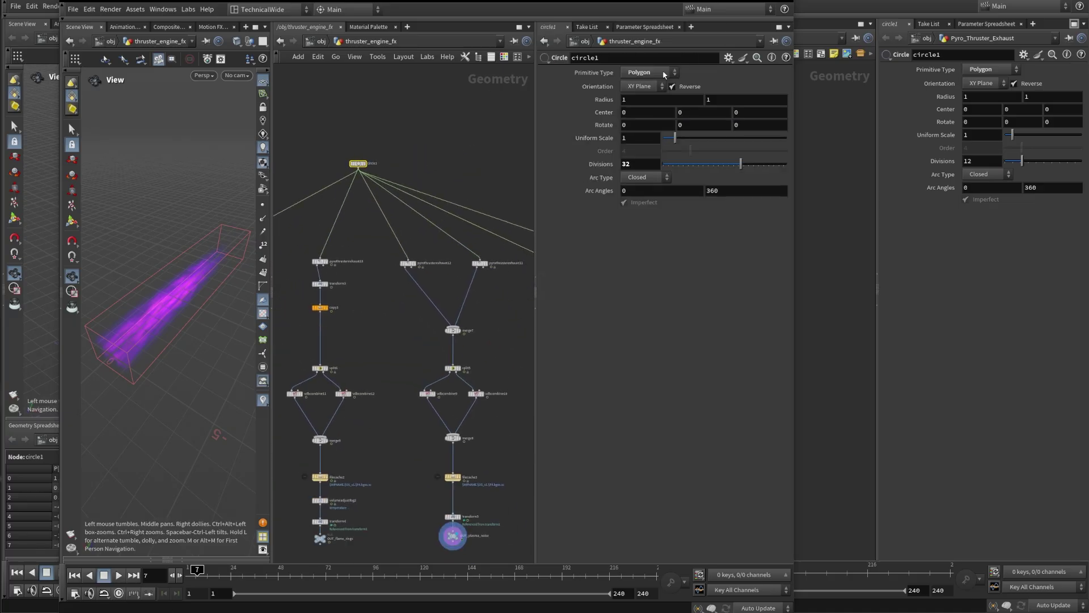
pyautogui.scroll(-2, 415, 182)
pyautogui.scroll(5, 452, 186)
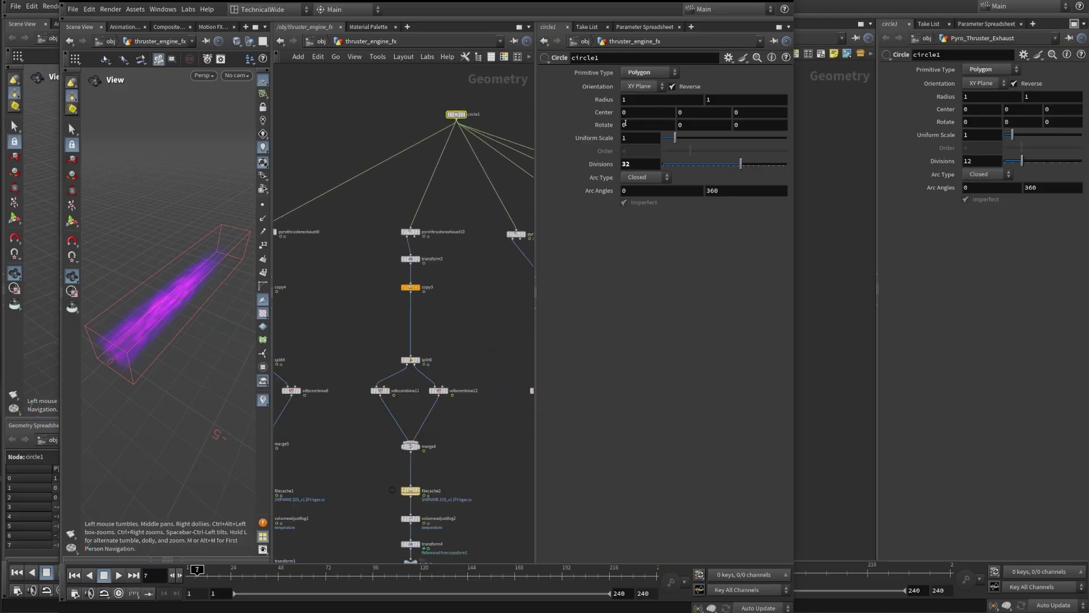
# Inspect copy4, split4, vdbcombine7, vdbcombine8 and merge5 in turn, ending on merge5's inputs.
pyautogui.moveTo(367, 250); pyautogui.dragTo(450, 251, button='middle')
pyautogui.moveTo(307, 185); pyautogui.dragTo(393, 262)
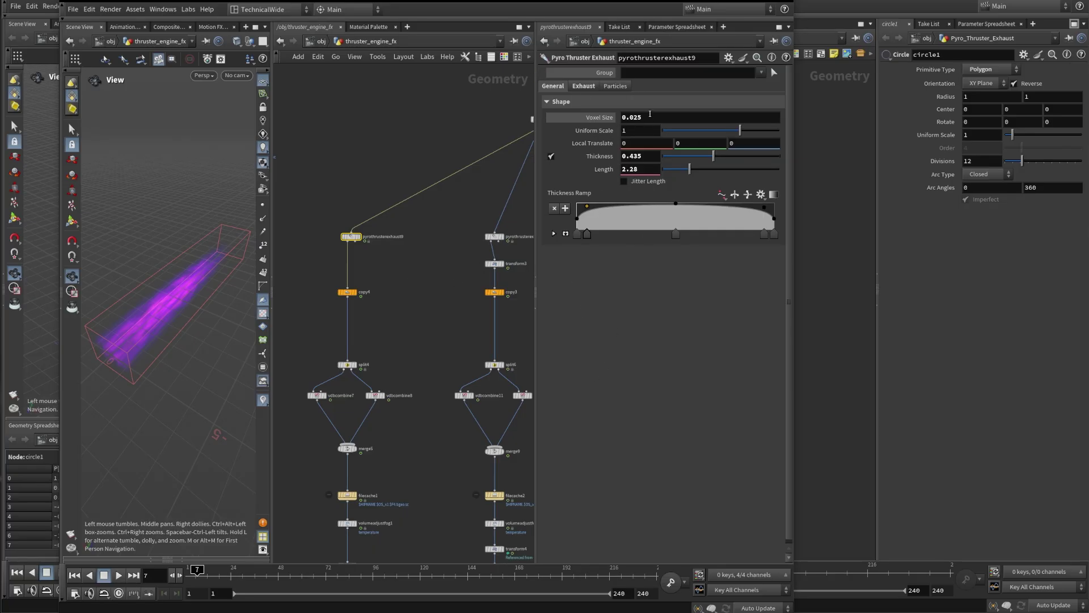
pyautogui.moveTo(326, 327); pyautogui.dragTo(326, 323)
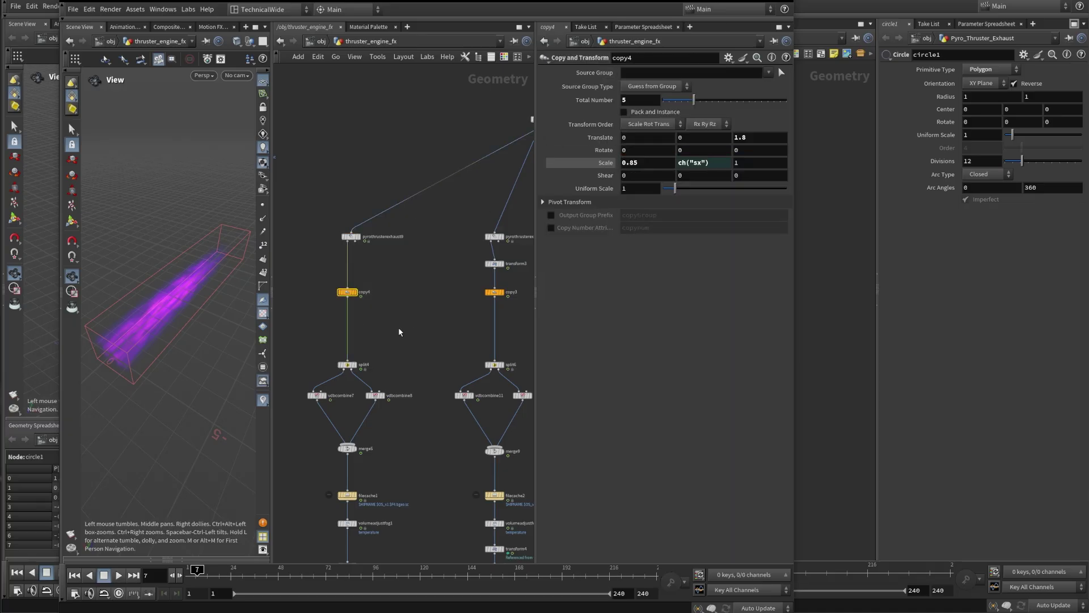
pyautogui.moveTo(398, 326); pyautogui.dragTo(301, 381)
pyautogui.moveTo(331, 415); pyautogui.dragTo(333, 417)
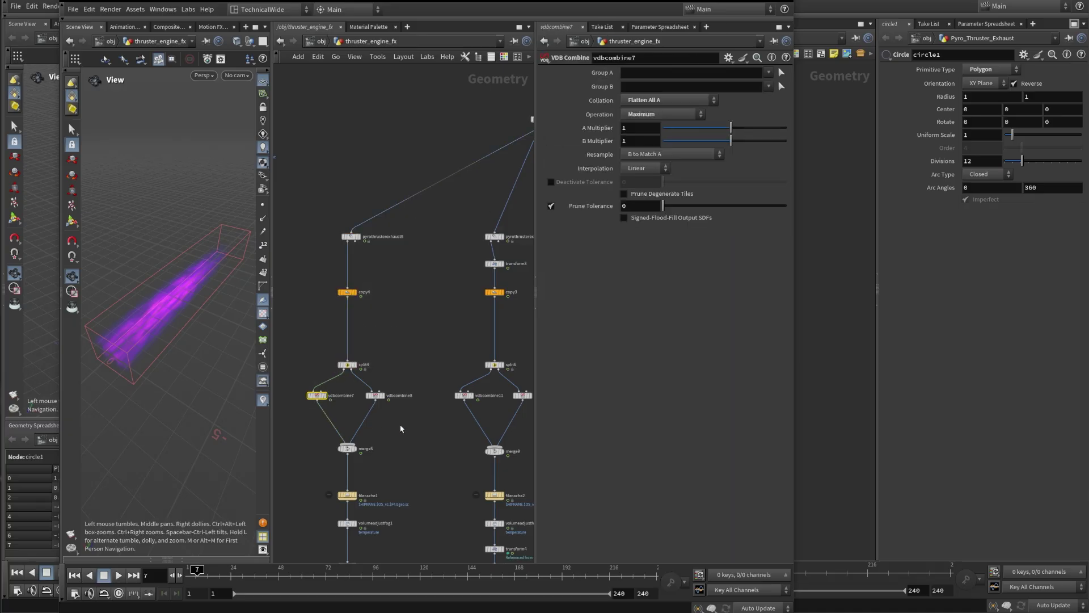
pyautogui.moveTo(413, 422); pyautogui.dragTo(359, 378)
pyautogui.moveTo(402, 432); pyautogui.dragTo(423, 373, button='middle')
pyautogui.moveTo(422, 373); pyautogui.dragTo(329, 407)
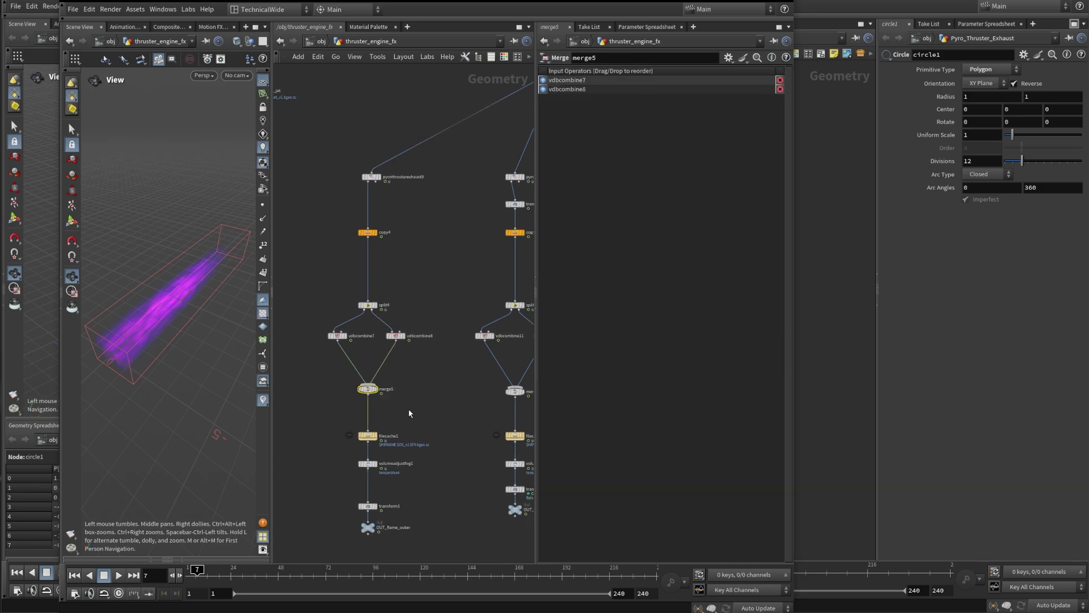
pyautogui.moveTo(411, 423); pyautogui.dragTo(420, 379, button='middle')
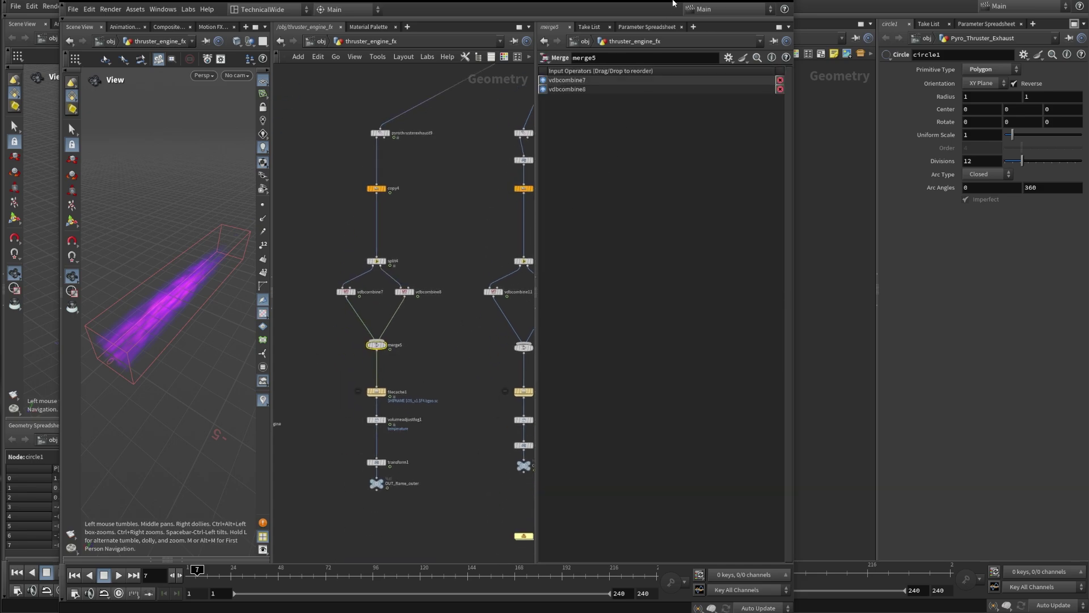